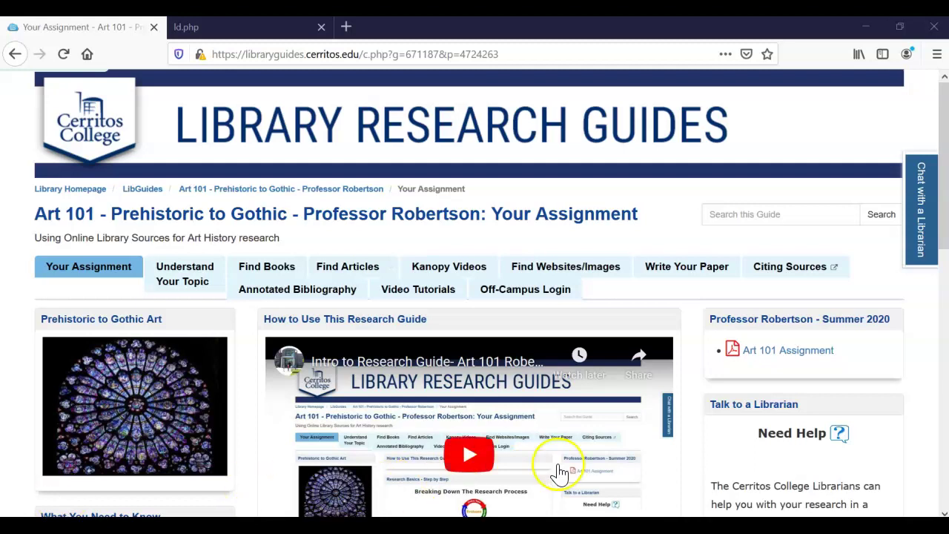
Open the Art 101 Assignment PDF listed under the Summer 2020 section of the guide.
{"action": "left_click", "coordinate": [777, 354]}
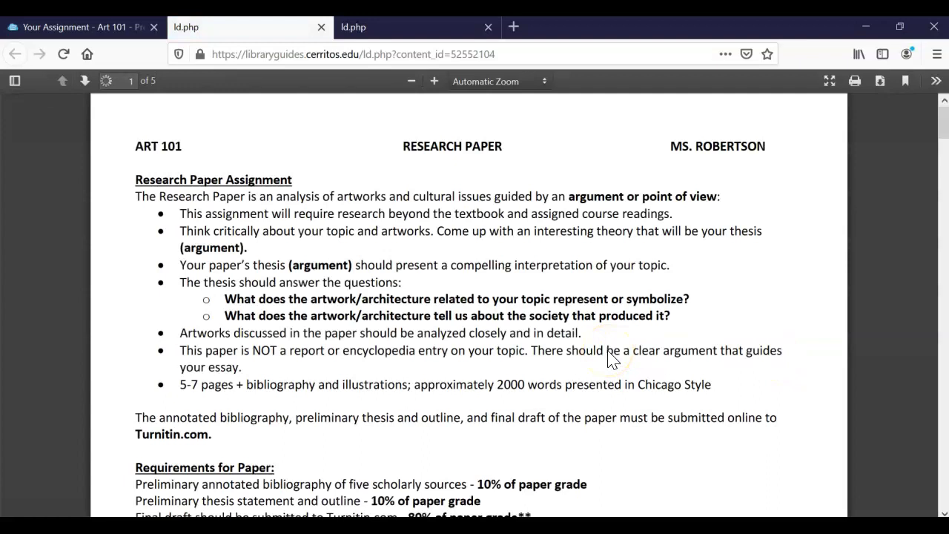
Highlight the 'five scholarly sources' and 'Chicago Style' requirements, then scroll to the Possible Topics list.
{"action": "scroll", "coordinate": [609, 359], "scroll_direction": "down", "scroll_amount": 4}
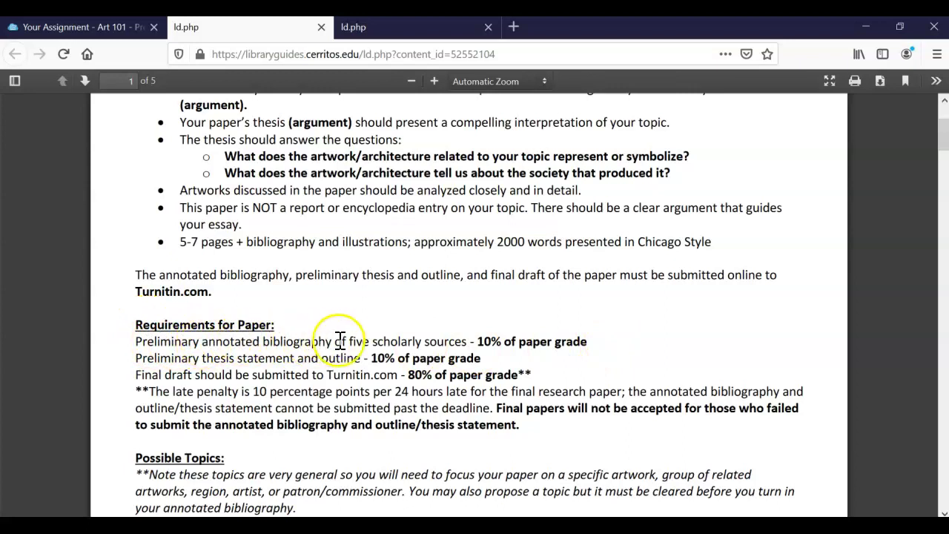
{"action": "left_click_drag", "start_coordinate": [348, 341], "coordinate": [469, 342]}
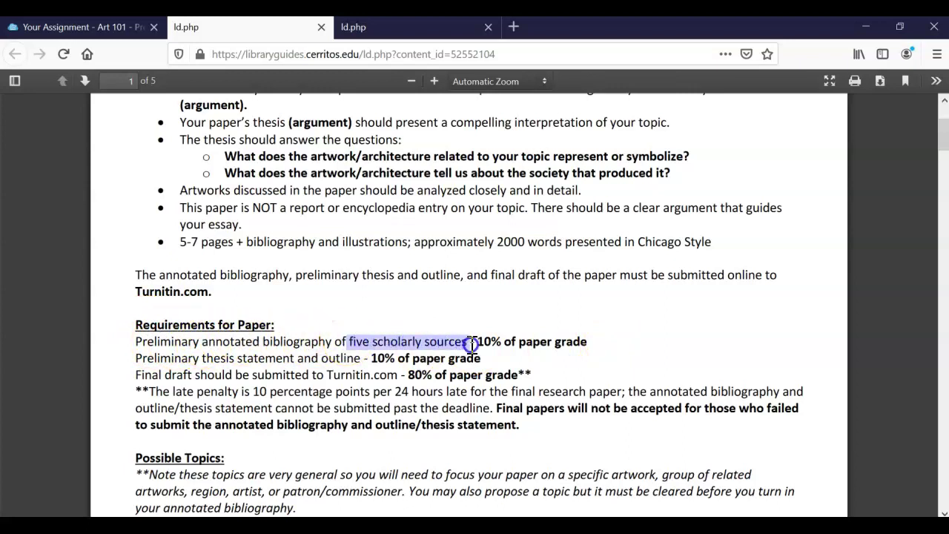
{"action": "double_click", "coordinate": [391, 341]}
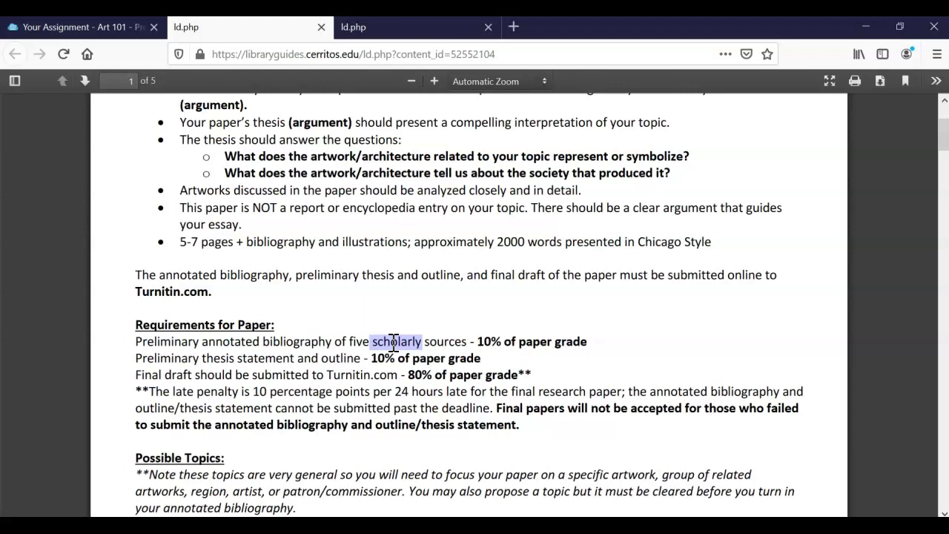
{"action": "left_click_drag", "start_coordinate": [638, 242], "coordinate": [703, 244]}
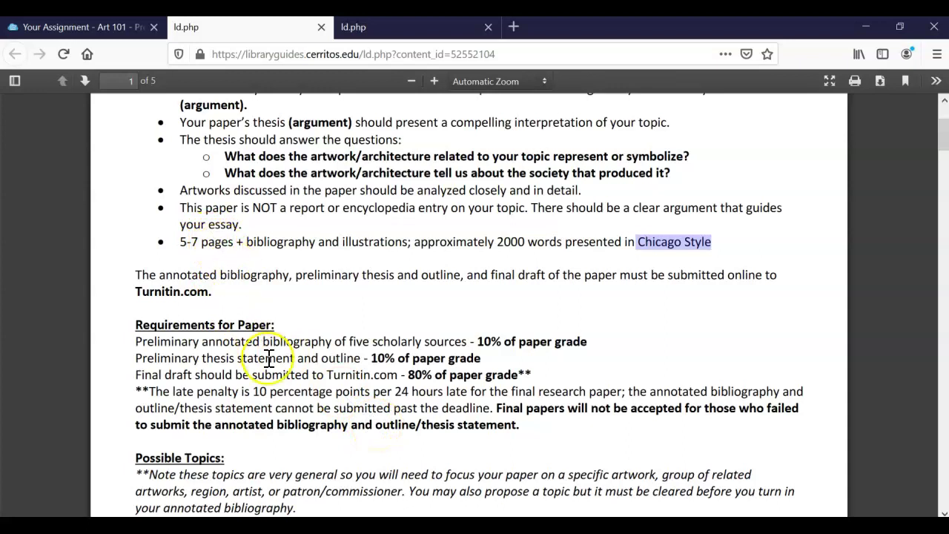
{"action": "scroll", "coordinate": [311, 405], "scroll_direction": "down", "scroll_amount": 10}
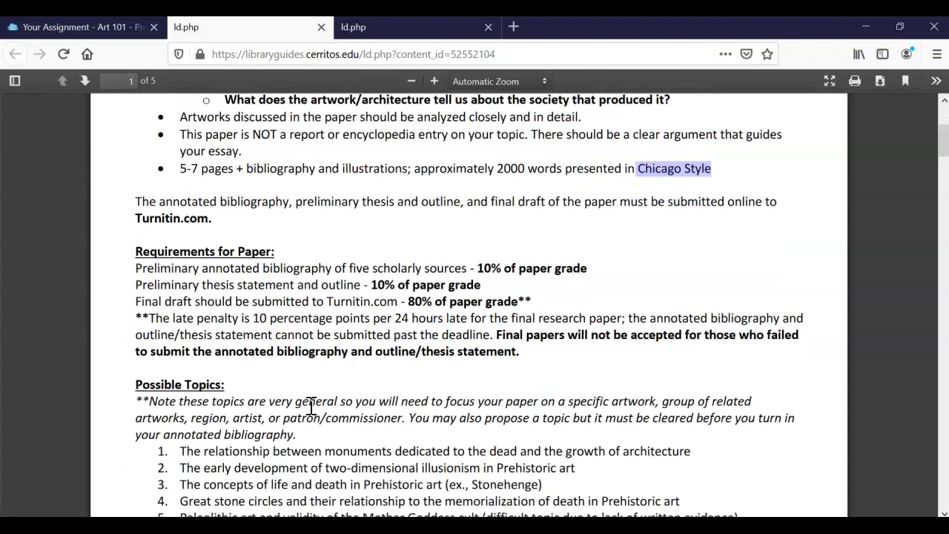
{"action": "scroll", "coordinate": [311, 405], "scroll_direction": "down", "scroll_amount": 3}
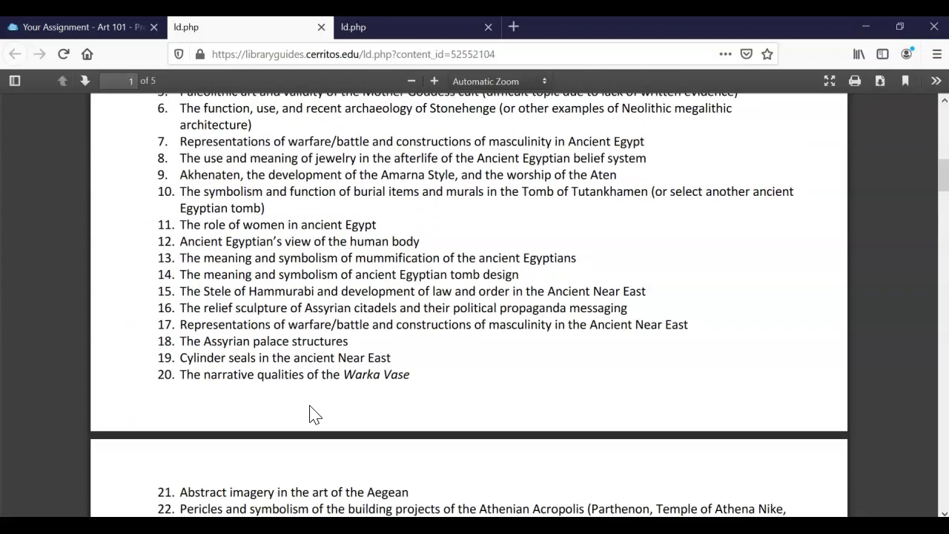
Highlight the ancient Egypt topics 11 and 13, then return to the Your Assignment tab.
{"action": "left_click_drag", "start_coordinate": [301, 224], "coordinate": [377, 225]}
{"action": "left_click_drag", "start_coordinate": [523, 258], "coordinate": [577, 259]}
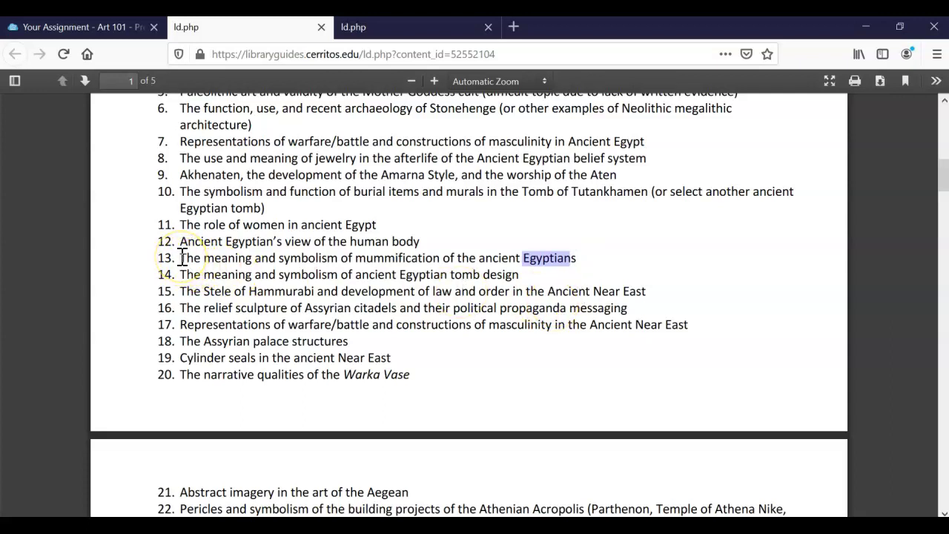
{"action": "left_click_drag", "start_coordinate": [182, 258], "coordinate": [579, 263]}
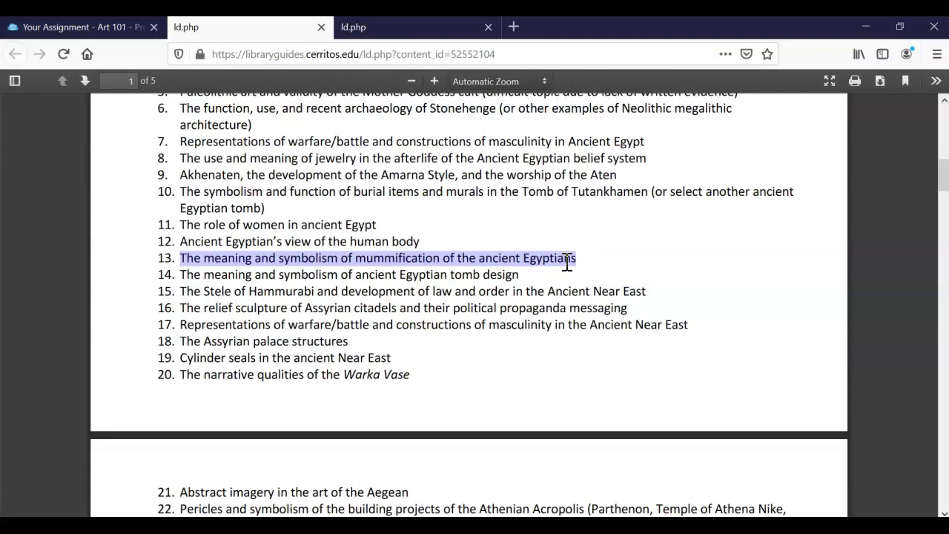
{"action": "left_click", "coordinate": [458, 348]}
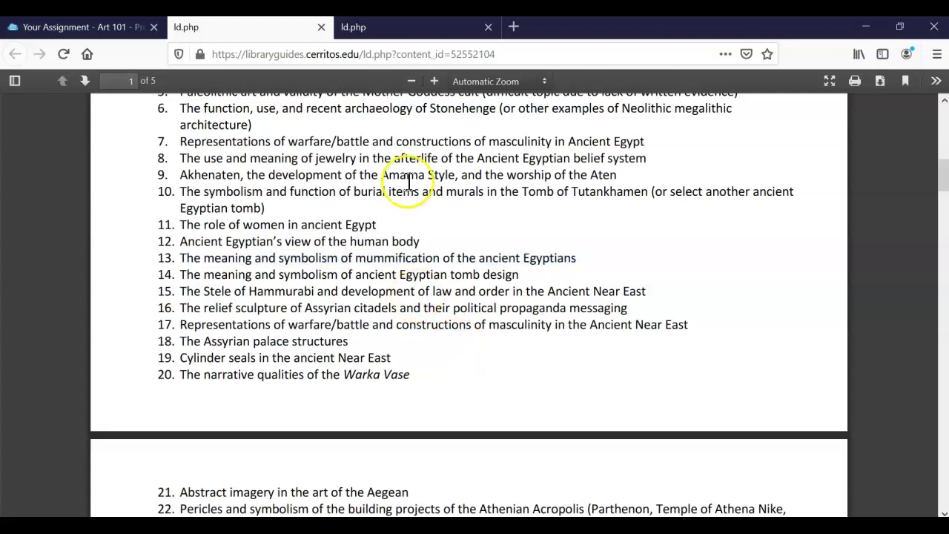
{"action": "left_click", "coordinate": [109, 33]}
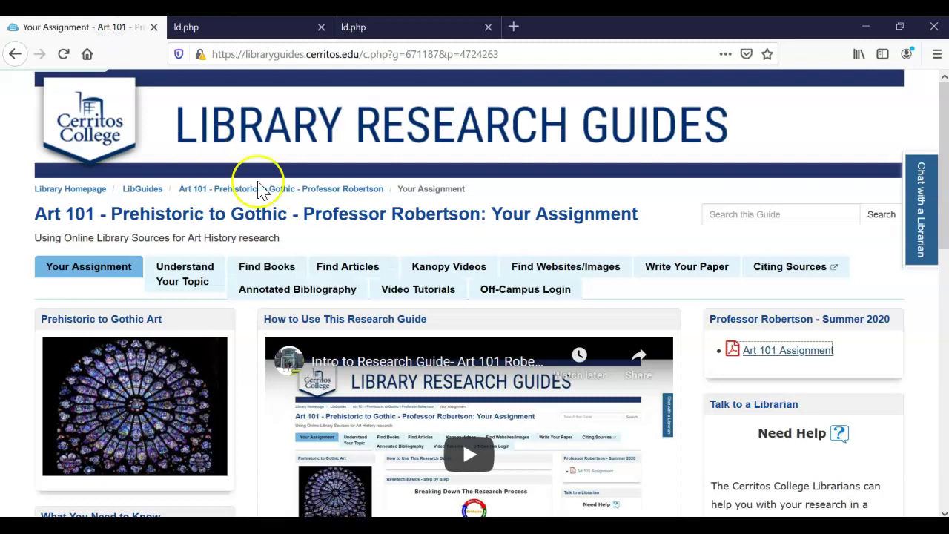
Go to Find Articles and open Art & Architecture Source from the Useful Databases list.
{"action": "left_click", "coordinate": [359, 272]}
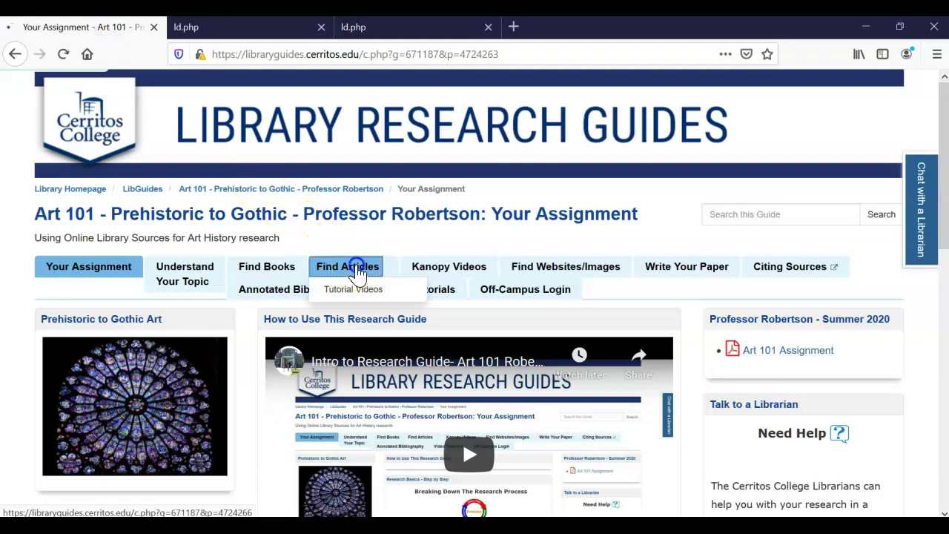
{"action": "scroll", "coordinate": [385, 371], "scroll_direction": "down", "scroll_amount": 5}
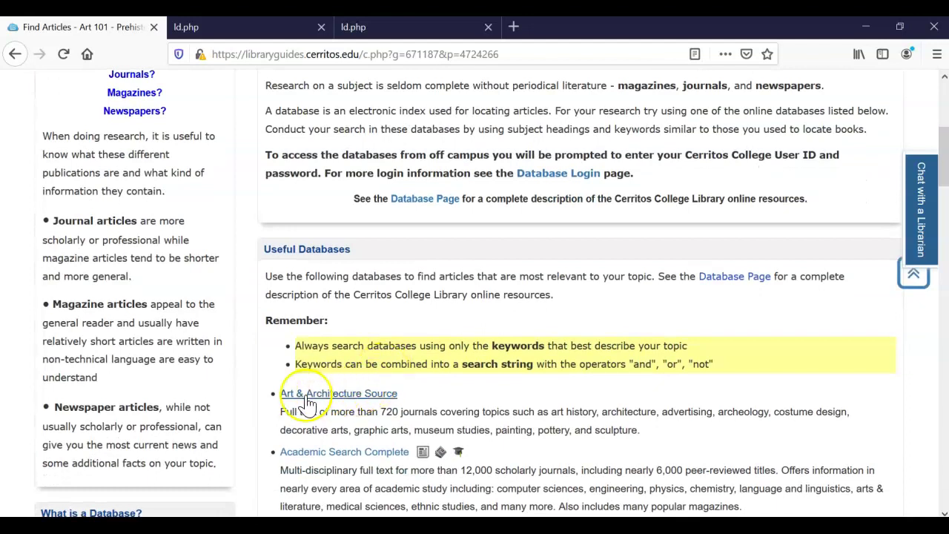
{"action": "left_click", "coordinate": [351, 393]}
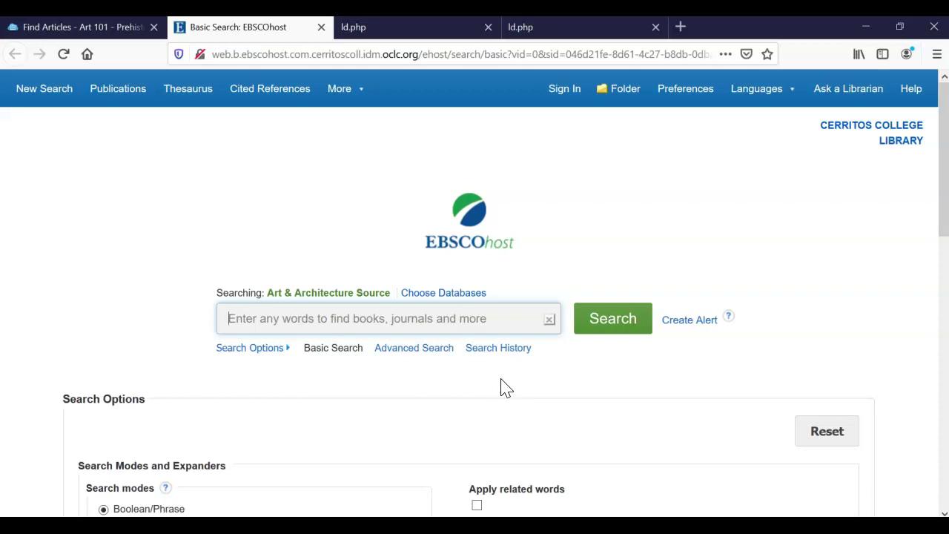
Switch to Advanced Search and enter 'ancient egypt' as the first search term.
{"action": "left_click", "coordinate": [431, 354]}
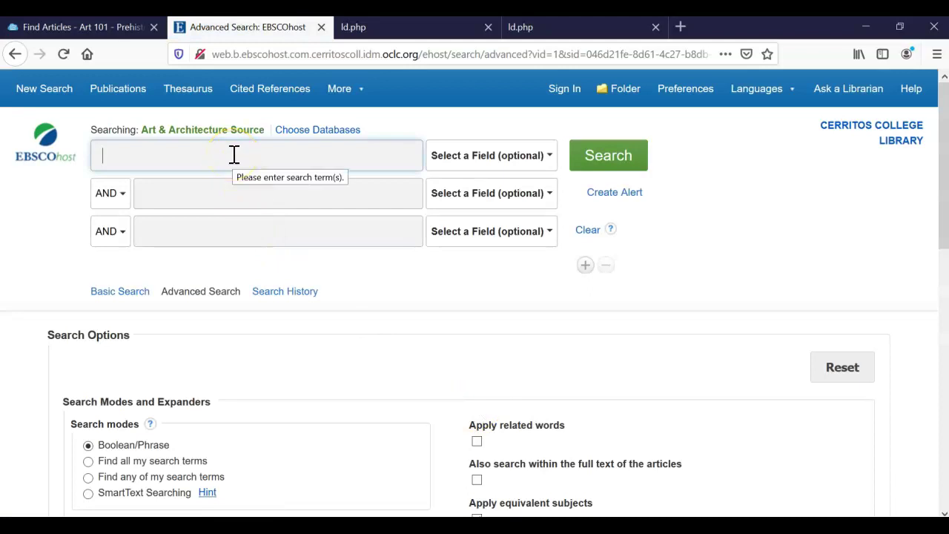
{"action": "type", "text": "ancient"}
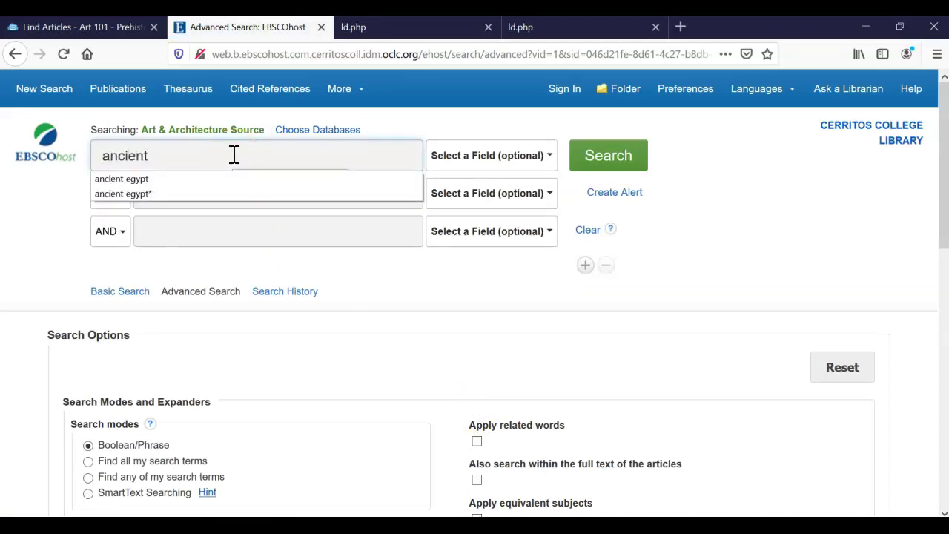
{"action": "type", "text": " egypt"}
{"action": "left_click", "coordinate": [44, 195]}
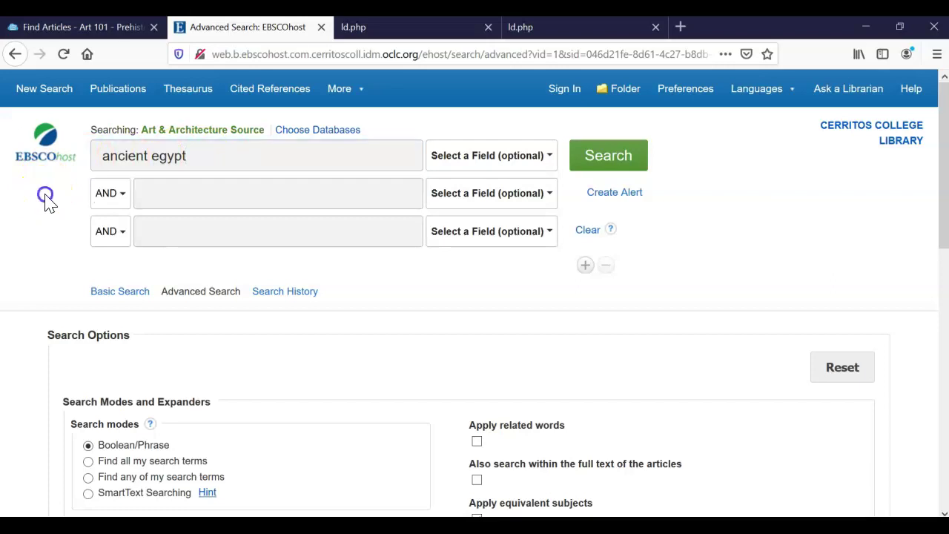
Point out the three search rows, then go back to the assignment PDF's topic list.
{"action": "left_click", "coordinate": [205, 195]}
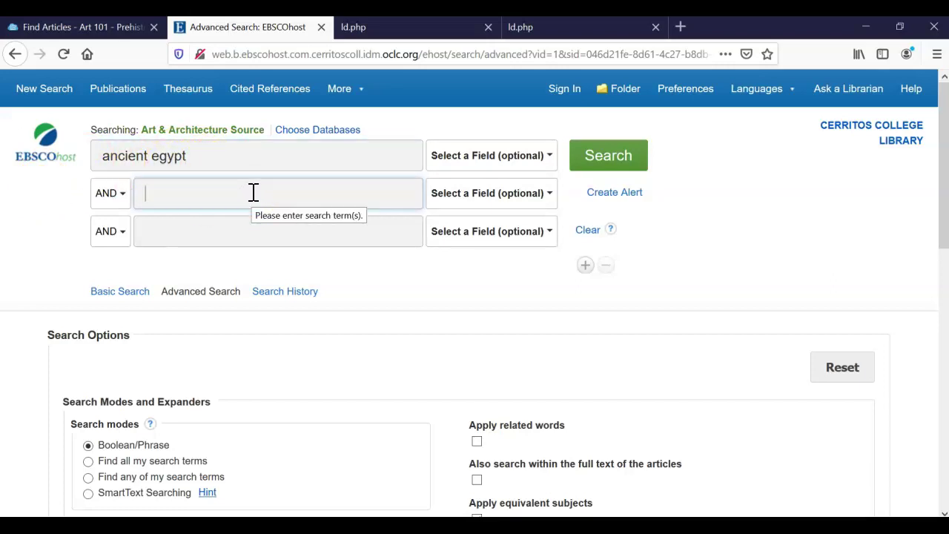
{"action": "left_click", "coordinate": [250, 155]}
{"action": "left_click", "coordinate": [240, 193]}
{"action": "left_click", "coordinate": [232, 232]}
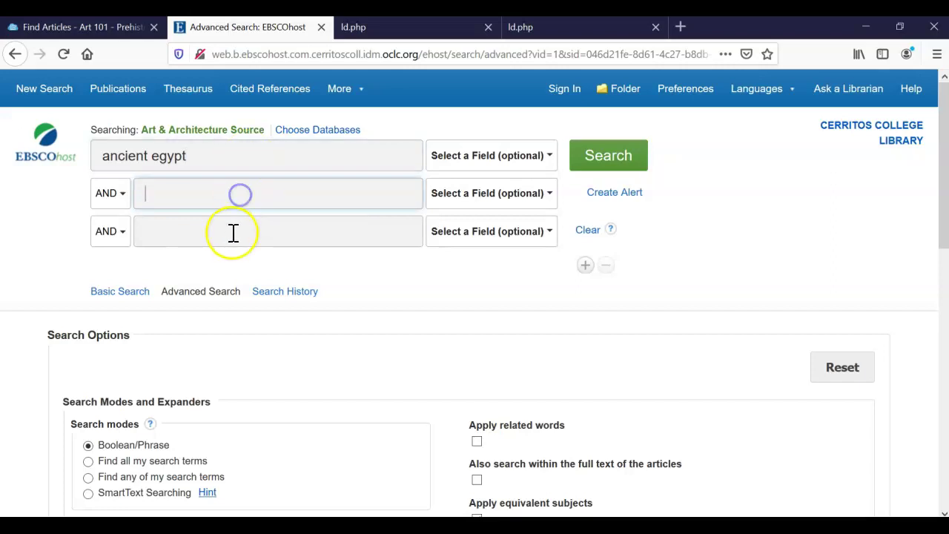
{"action": "left_click", "coordinate": [237, 196]}
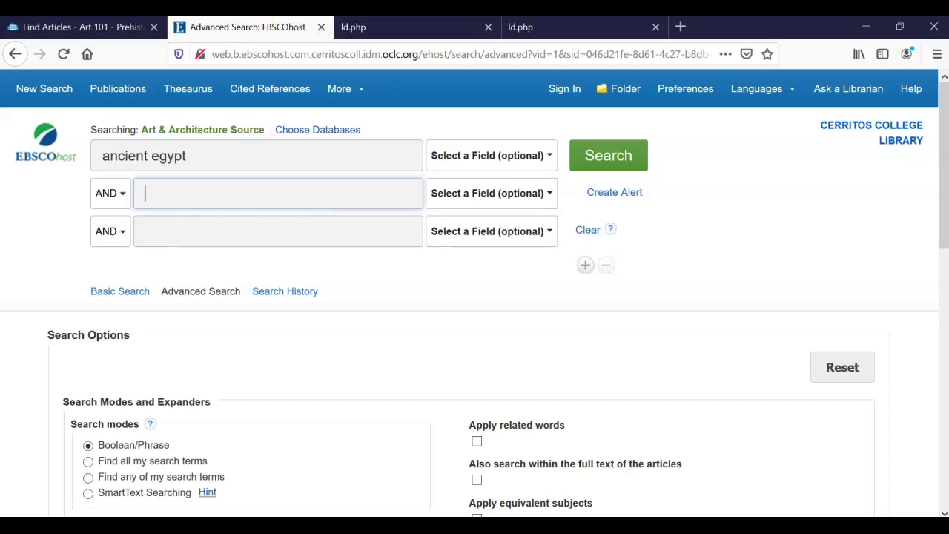
{"action": "left_click", "coordinate": [371, 27]}
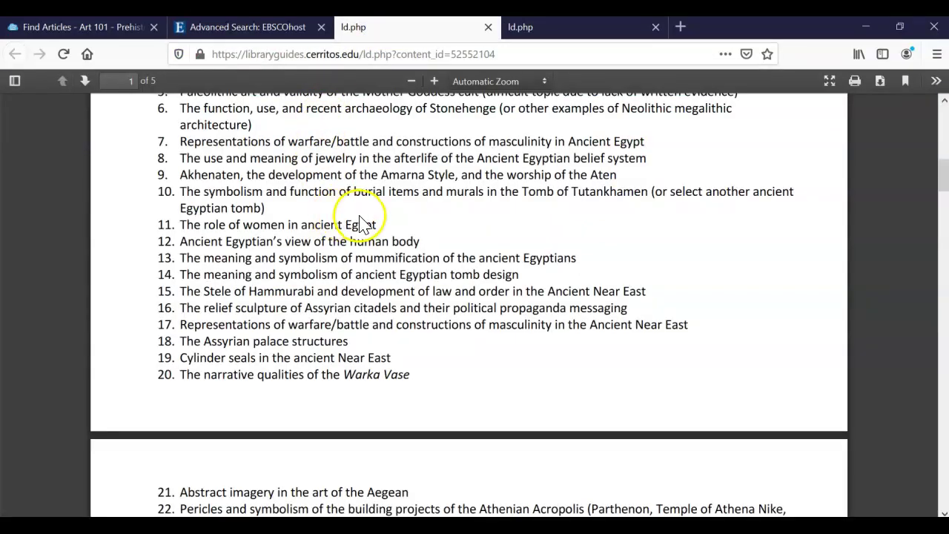
Pick out 'jewelry', 'afterlife' and 'Egyptian' in topic 8, then return to the EBSCOhost tab.
{"action": "left_click_drag", "start_coordinate": [316, 158], "coordinate": [618, 156]}
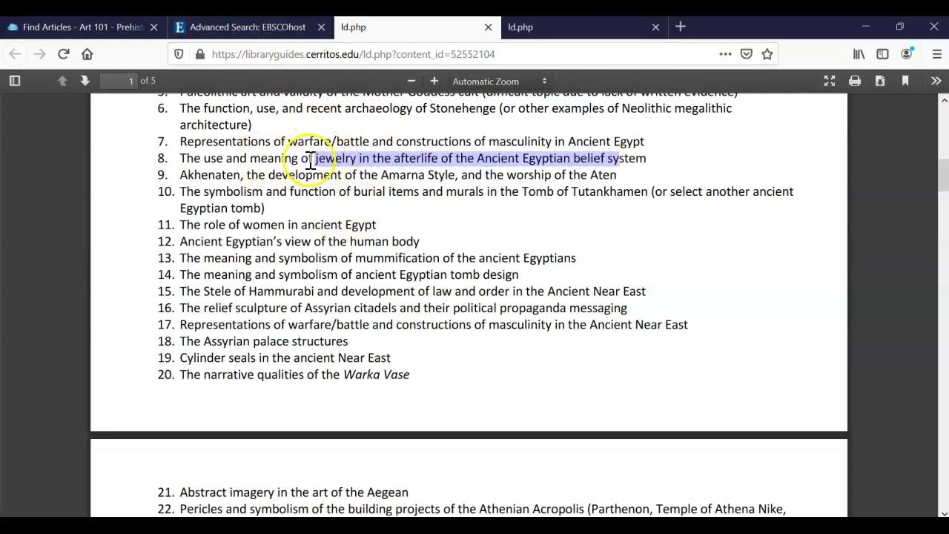
{"action": "double_click", "coordinate": [330, 158]}
{"action": "left_click", "coordinate": [412, 158]}
{"action": "double_click", "coordinate": [413, 158]}
{"action": "left_click", "coordinate": [541, 158]}
{"action": "double_click", "coordinate": [547, 158]}
{"action": "left_click", "coordinate": [269, 31]}
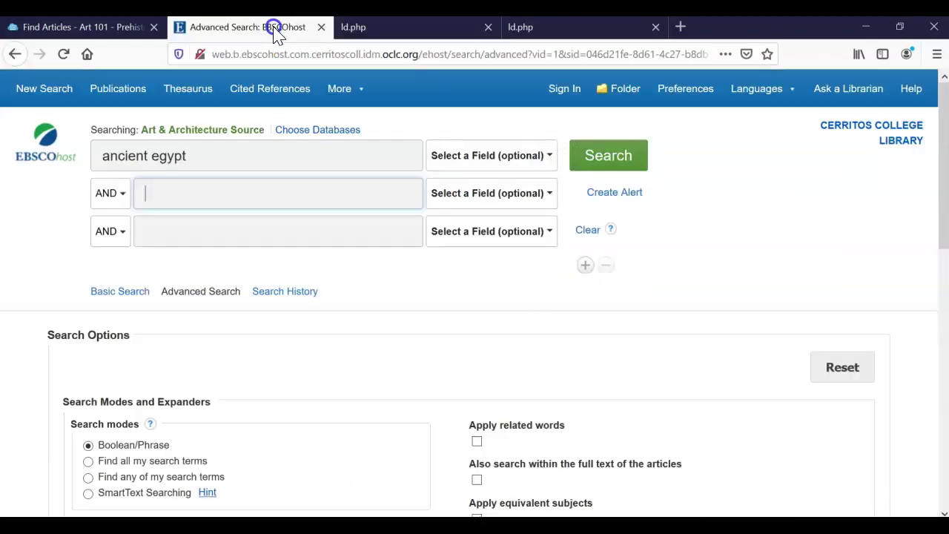
Enter 'afterlife' in the second row and 'jewelry' in the third, then run the search.
{"action": "left_click", "coordinate": [244, 192]}
{"action": "type", "text": "aft"}
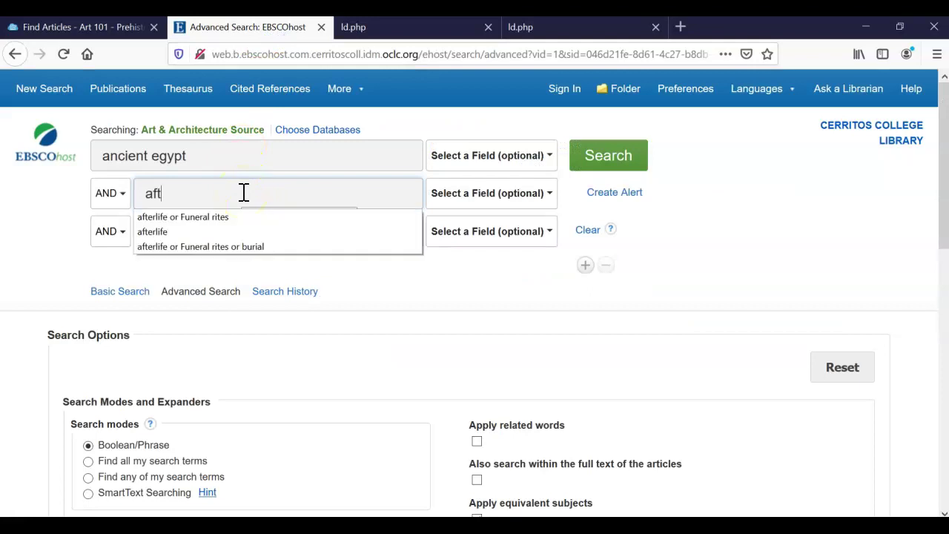
{"action": "type", "text": "erlife"}
{"action": "left_click", "coordinate": [42, 236]}
{"action": "left_click", "coordinate": [178, 226]}
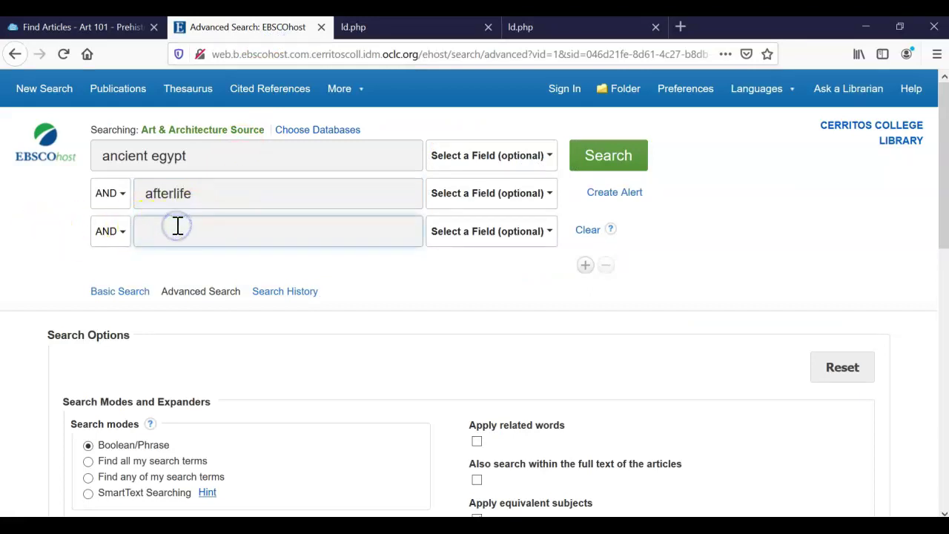
{"action": "type", "text": "jewelry"}
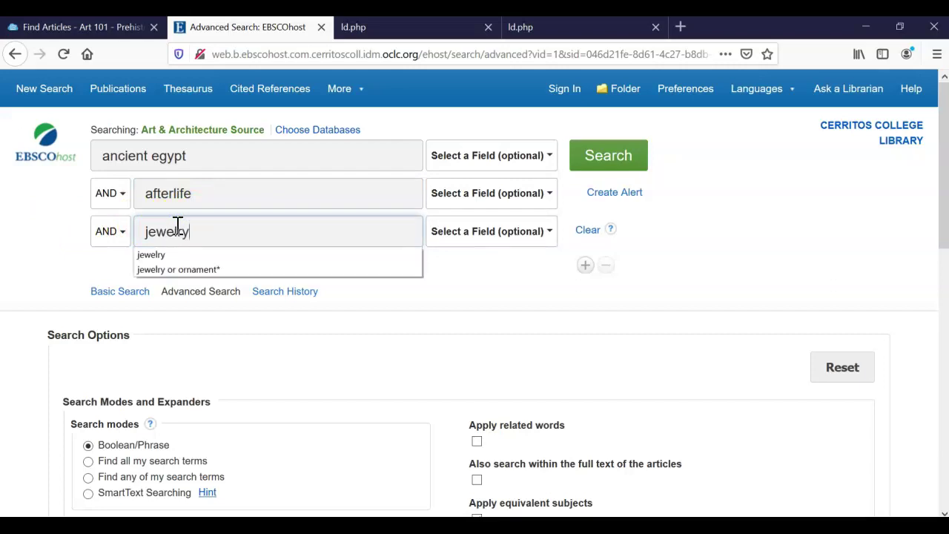
{"action": "left_click", "coordinate": [55, 259]}
{"action": "left_click", "coordinate": [622, 157]}
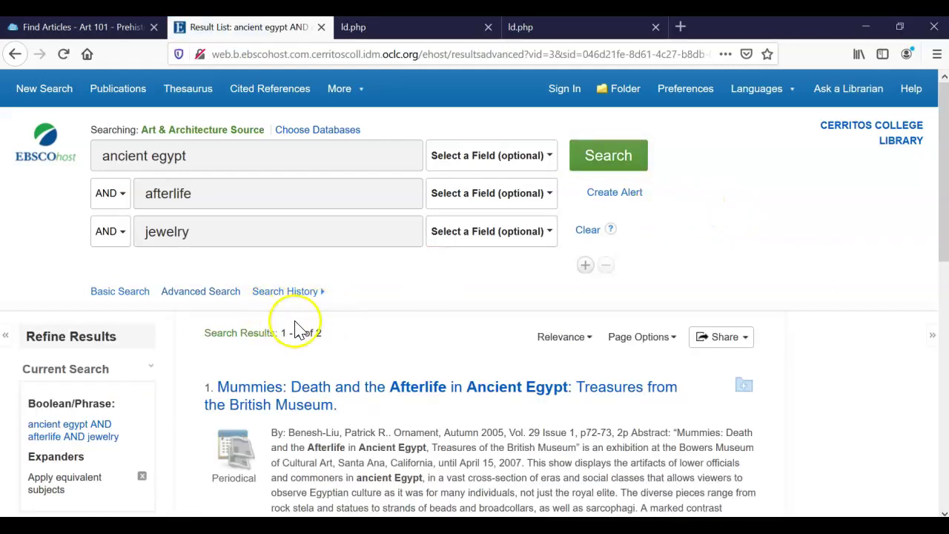
Delete 'jewelry' from the third row so the search rerun is ancient egypt AND afterlife.
{"action": "double_click", "coordinate": [318, 332]}
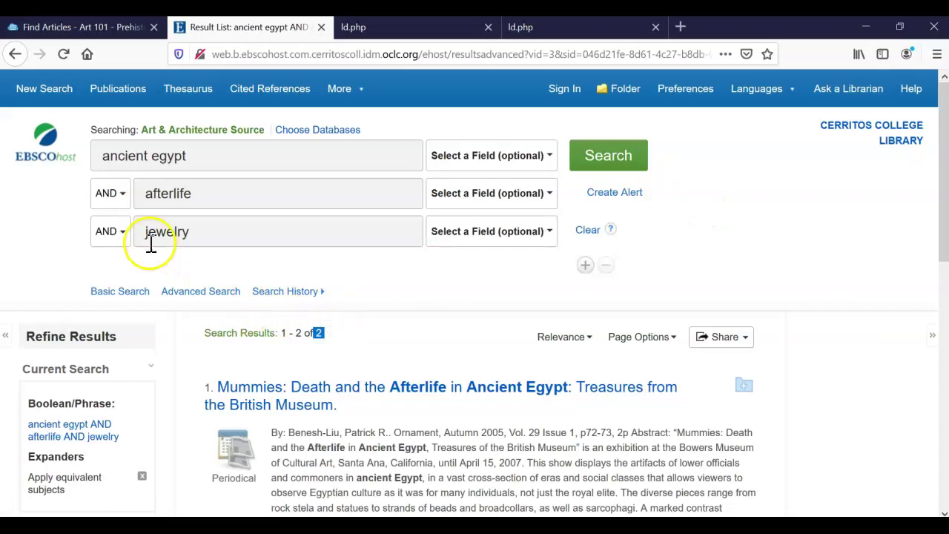
{"action": "double_click", "coordinate": [171, 231]}
{"action": "key", "text": "BackSpace"}
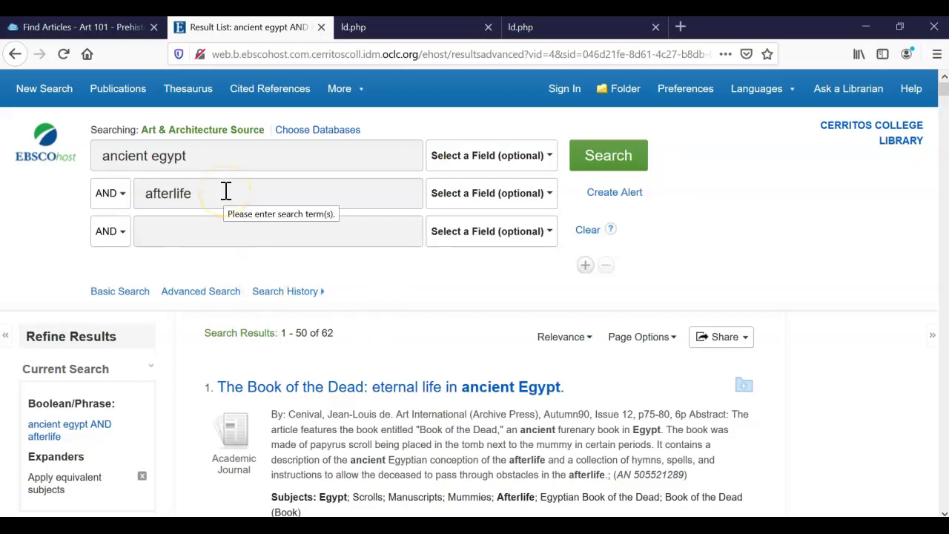
{"action": "double_click", "coordinate": [178, 193]}
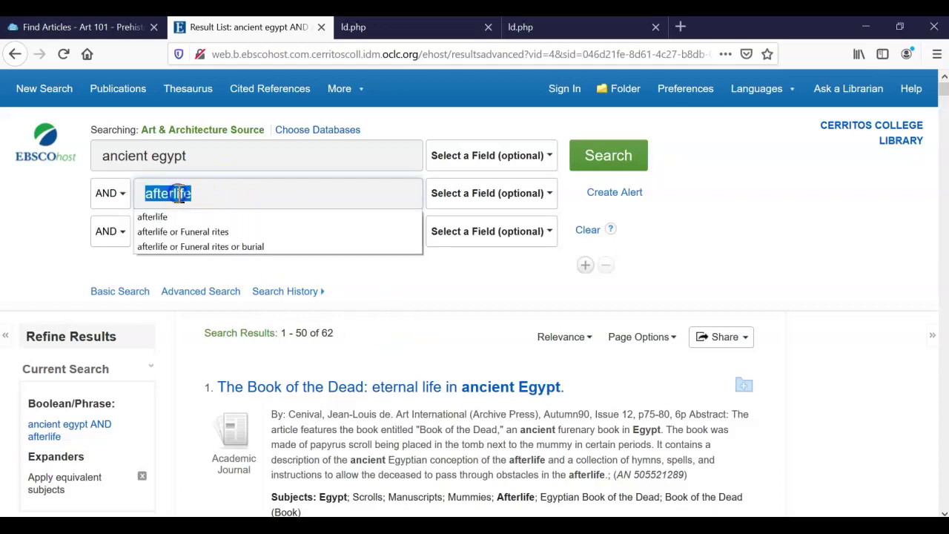
{"action": "left_click", "coordinate": [32, 220]}
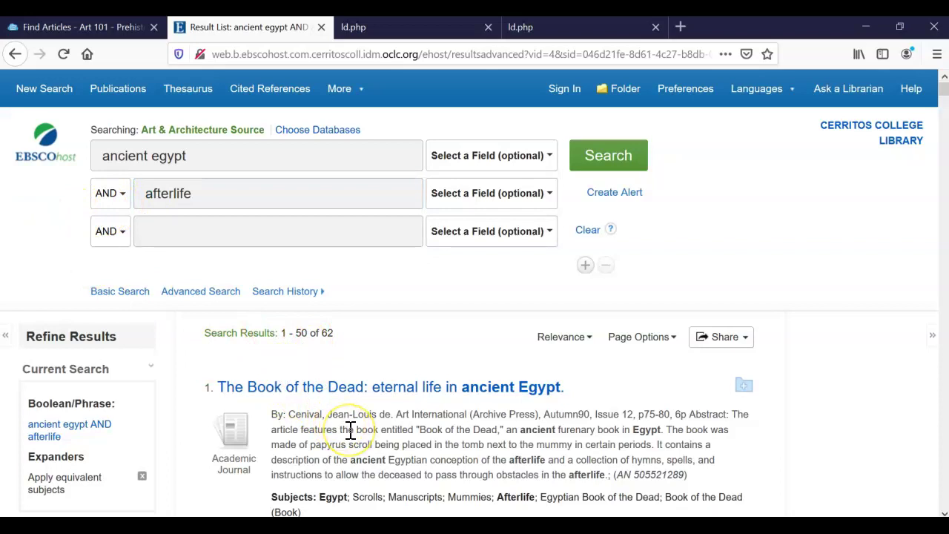
{"action": "scroll", "coordinate": [350, 434], "scroll_direction": "down", "scroll_amount": 5}
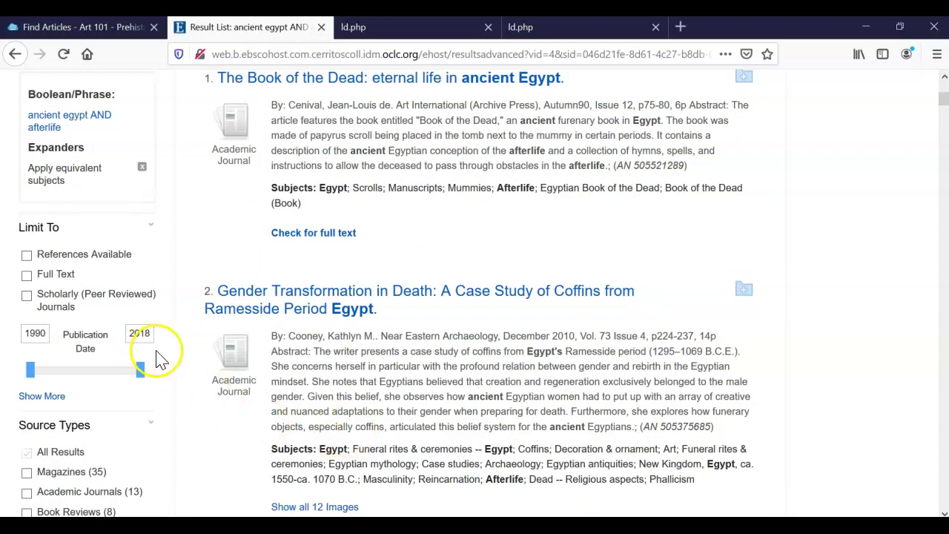
Apply the Scholarly (Peer Reviewed) Journals and Full Text limits, narrowing results to 6.
{"action": "left_click", "coordinate": [26, 298]}
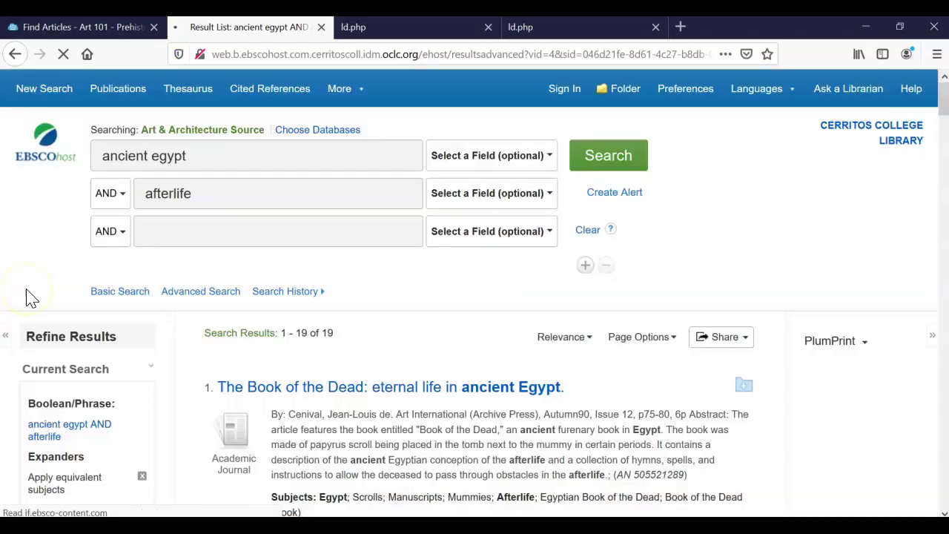
{"action": "scroll", "coordinate": [59, 431], "scroll_direction": "down", "scroll_amount": 2}
{"action": "scroll", "coordinate": [59, 431], "scroll_direction": "down", "scroll_amount": 4}
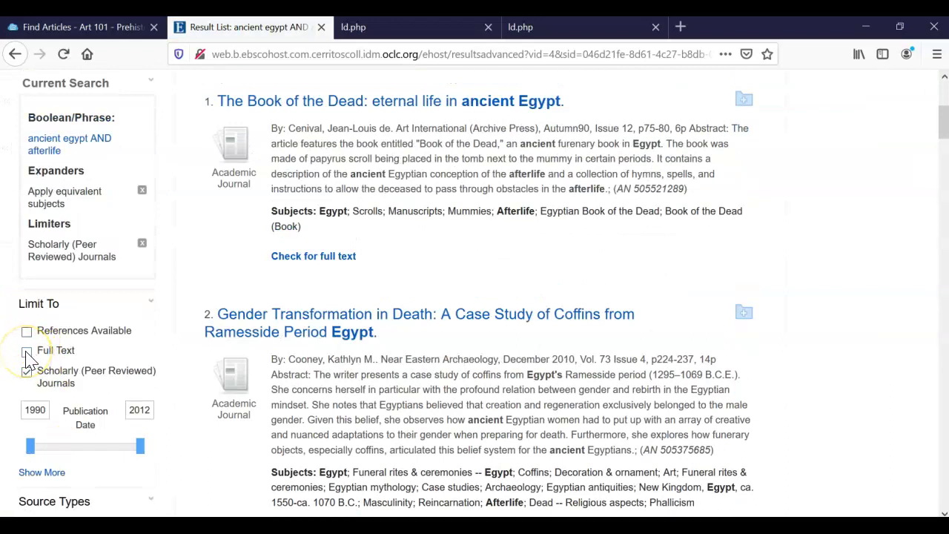
{"action": "left_click", "coordinate": [27, 352]}
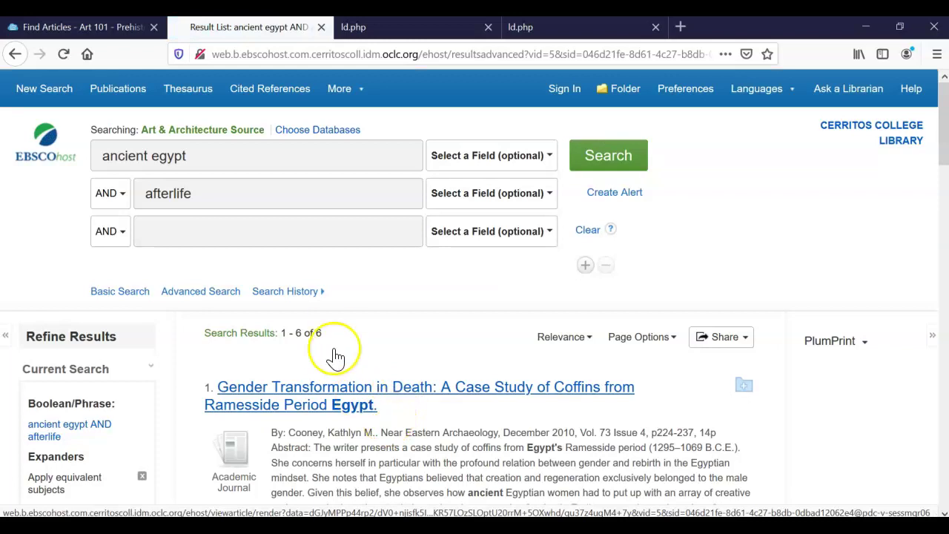
{"action": "double_click", "coordinate": [327, 334]}
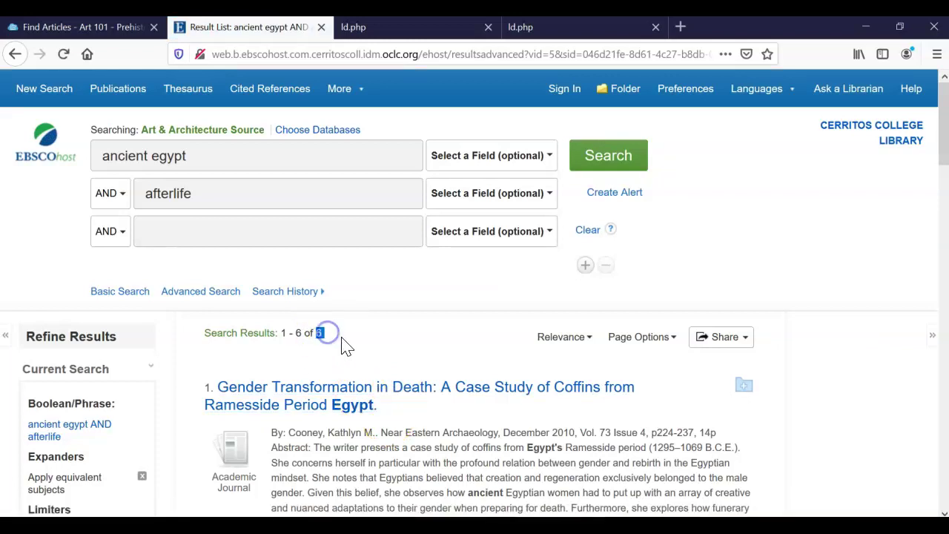
{"action": "left_click", "coordinate": [354, 346]}
Start re-entering jewelry in the third search row, correcting the typo 'jewl'.
{"action": "left_click", "coordinate": [279, 236]}
{"action": "type", "text": "jewelry"}
Complete 'jewelry' in the third row and rerun the search.
{"action": "key", "text": "Return"}
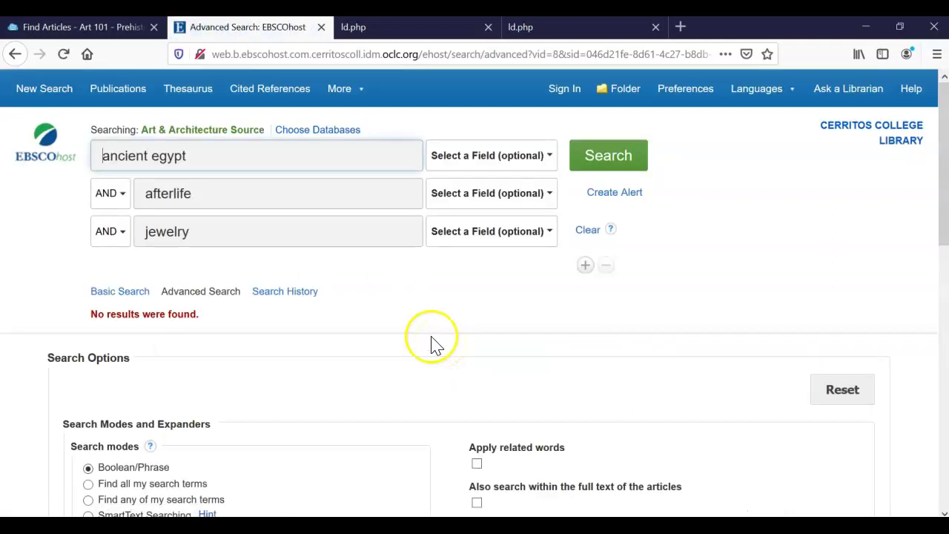
{"action": "left_click", "coordinate": [255, 233]}
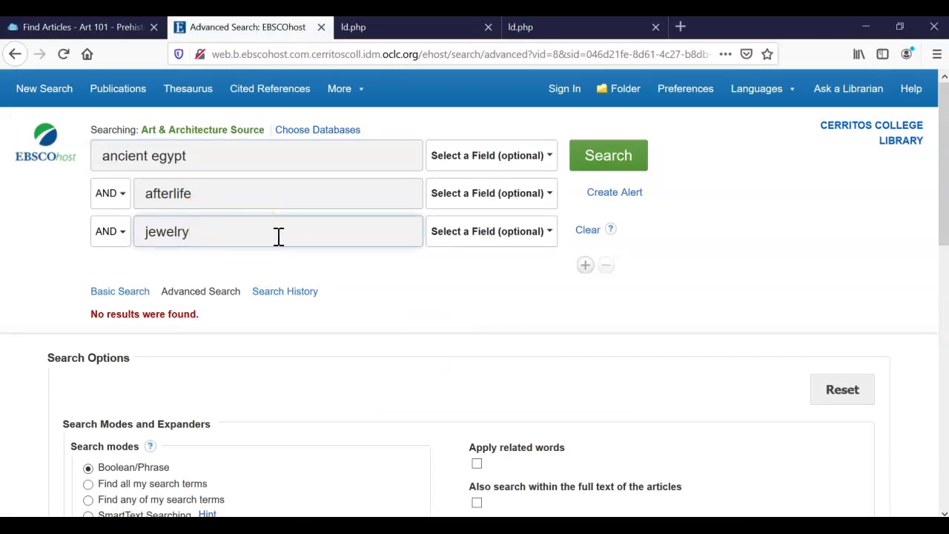
Append the '*' wildcard to 'ancient egypt' and rerun the search.
{"action": "left_click", "coordinate": [221, 159]}
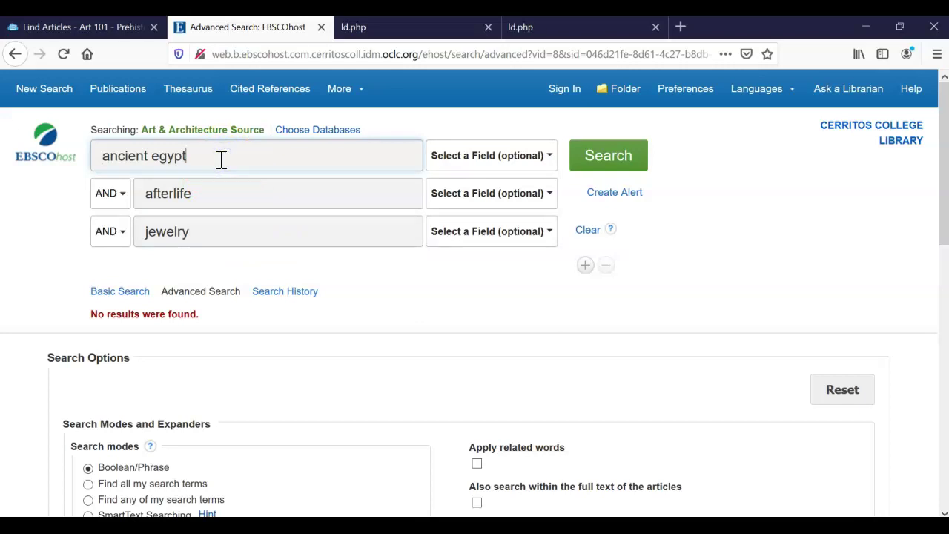
{"action": "type", "text": "*"}
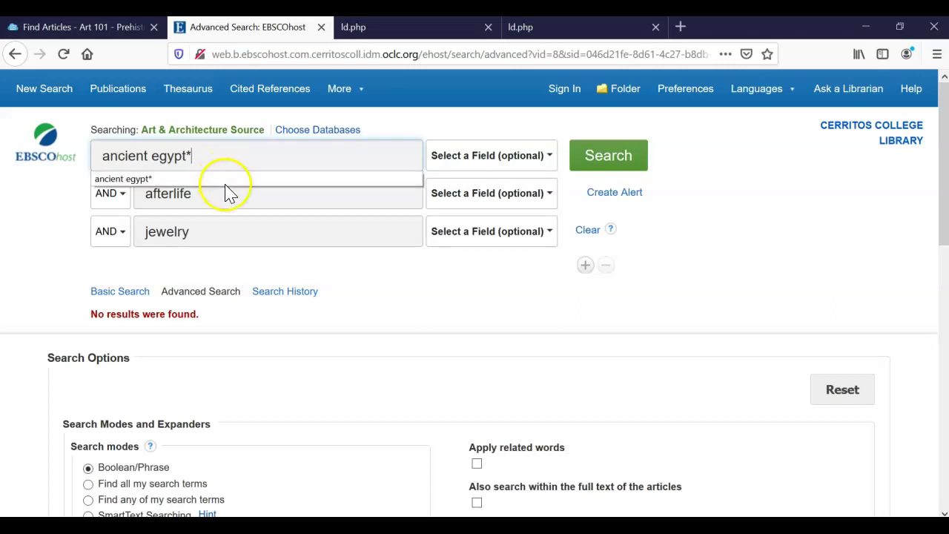
{"action": "left_click", "coordinate": [231, 195]}
{"action": "left_click", "coordinate": [622, 169]}
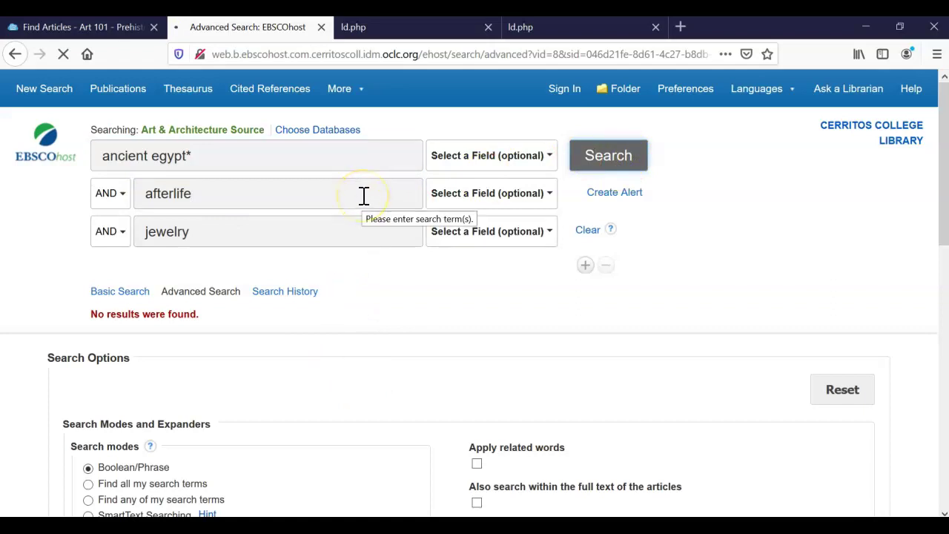
{"action": "left_click", "coordinate": [630, 159]}
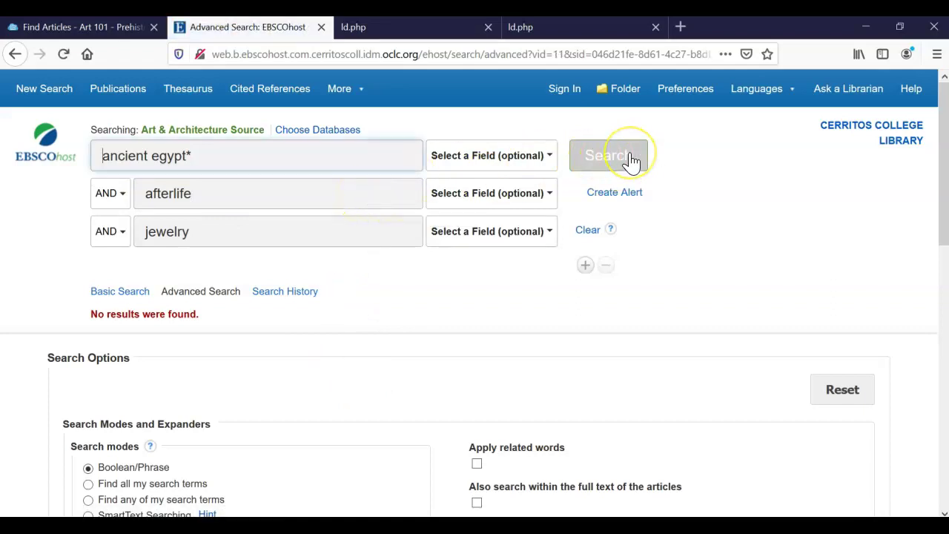
Extend the second row from 'afterlife' to the suggestion 'afterlife or Funeral rites or burial'.
{"action": "left_click", "coordinate": [259, 194]}
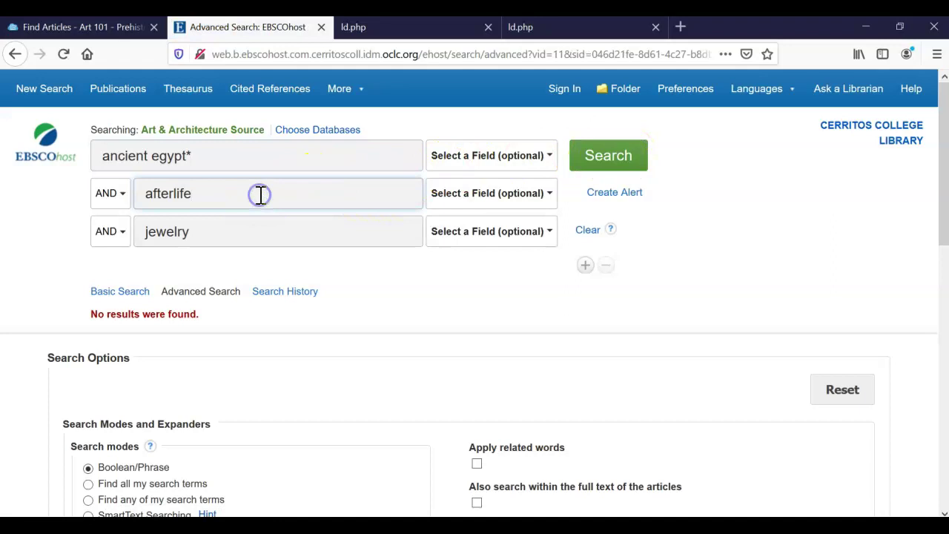
{"action": "type", "text": "or"}
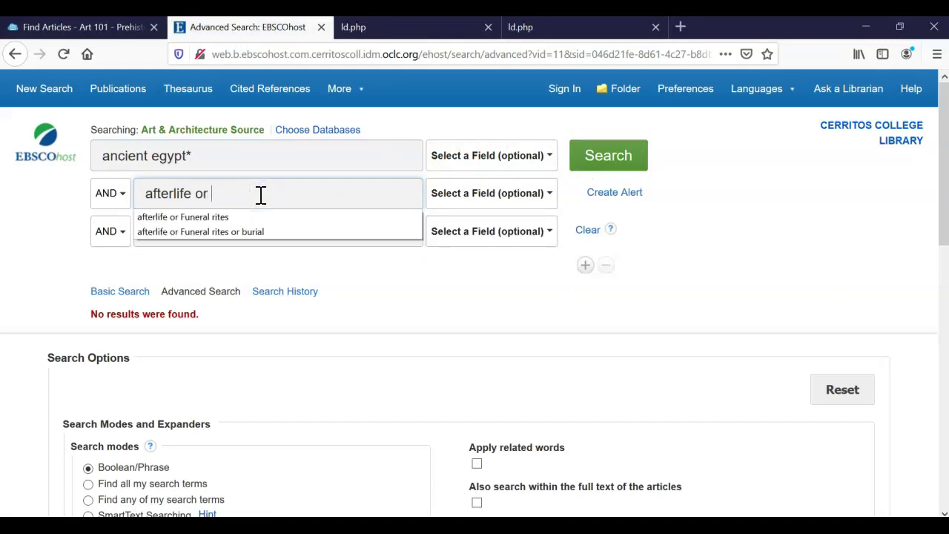
{"action": "left_click", "coordinate": [263, 233]}
Highlight the second-row query and its 'or' operators, then rerun the search for 2 results.
{"action": "left_click", "coordinate": [151, 199]}
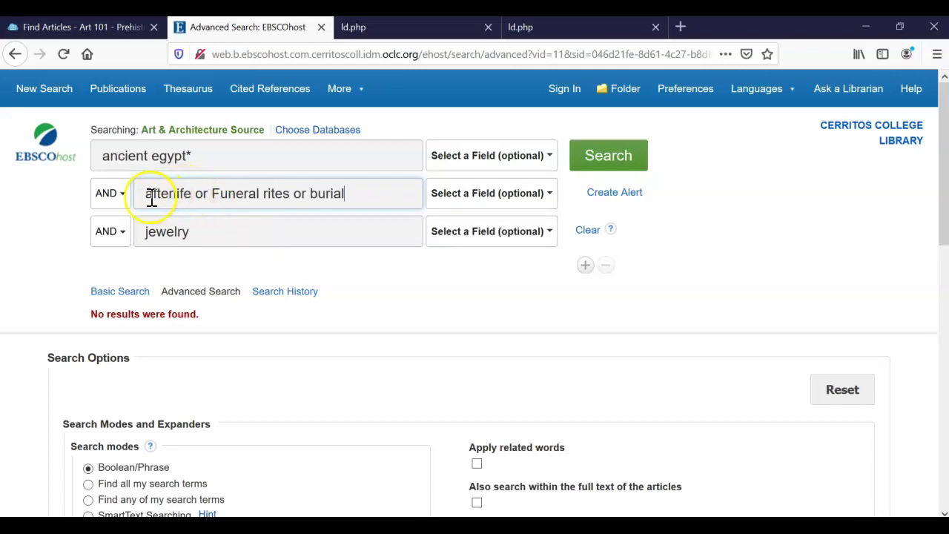
{"action": "left_click_drag", "start_coordinate": [144, 192], "coordinate": [360, 194]}
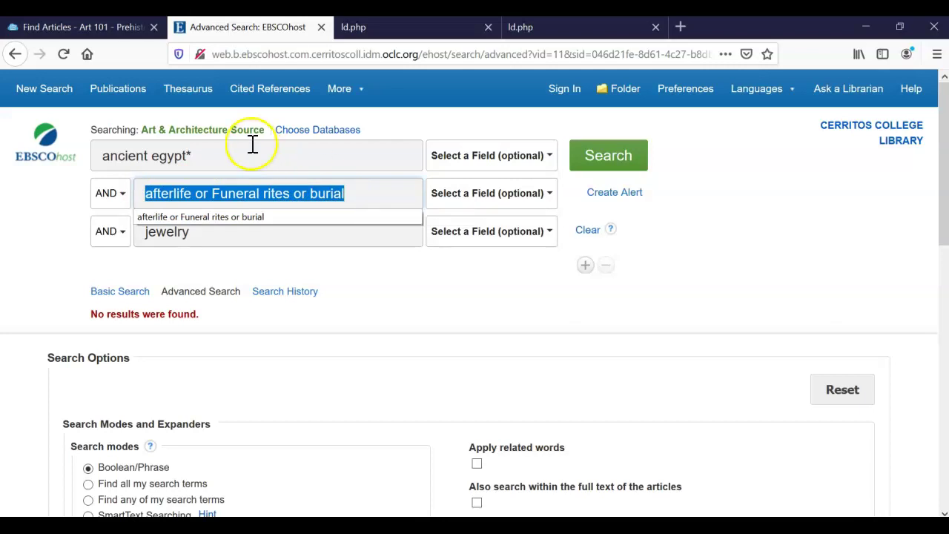
{"action": "double_click", "coordinate": [201, 194]}
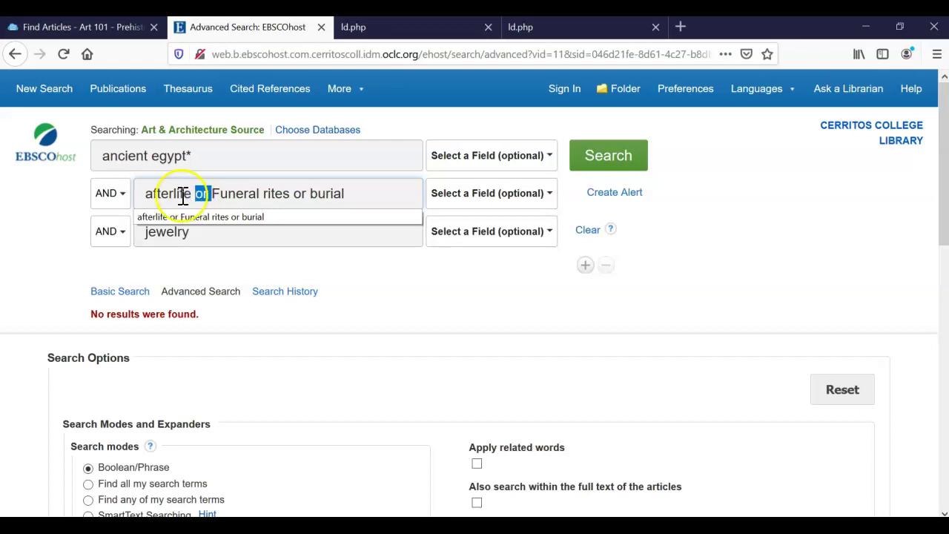
{"action": "left_click_drag", "start_coordinate": [141, 192], "coordinate": [369, 193]}
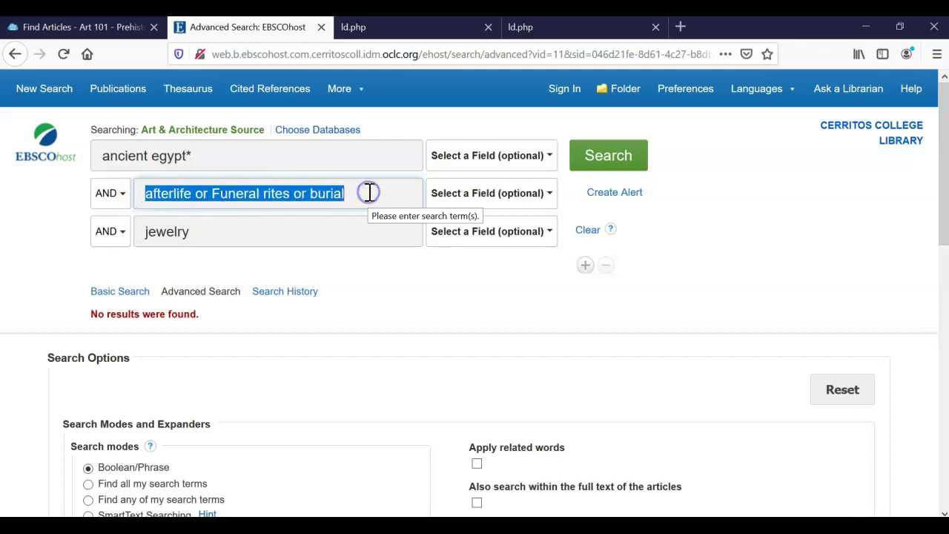
{"action": "double_click", "coordinate": [201, 194]}
{"action": "left_click", "coordinate": [596, 156]}
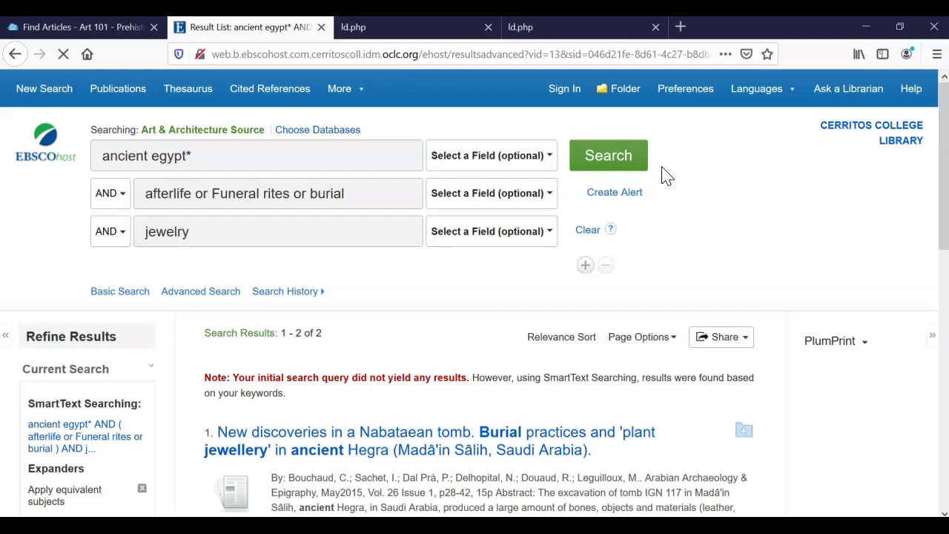
Highlight the terms Funeral rites, egypt and afterlife, plus the current total of 2 results.
{"action": "left_click", "coordinate": [221, 193]}
{"action": "left_click_drag", "start_coordinate": [222, 192], "coordinate": [292, 193]}
{"action": "double_click", "coordinate": [168, 157]}
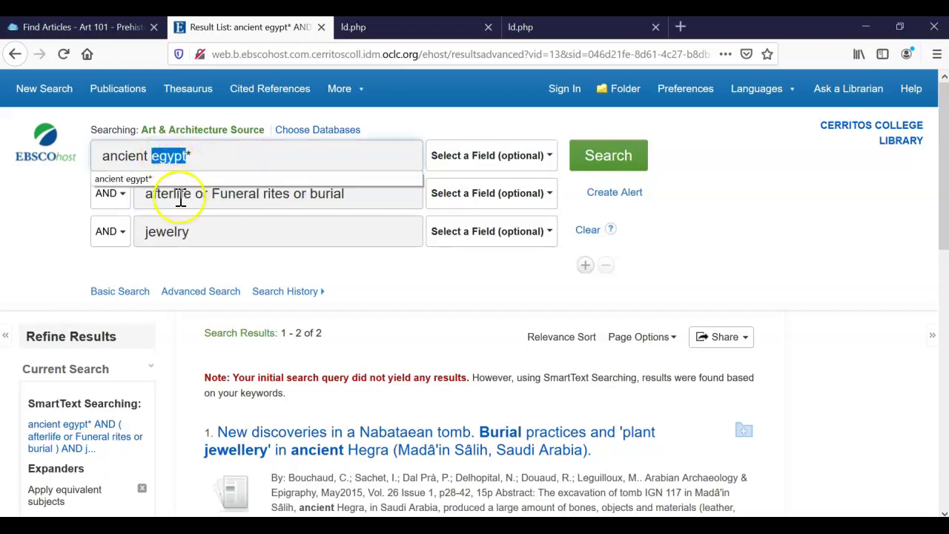
{"action": "double_click", "coordinate": [172, 195]}
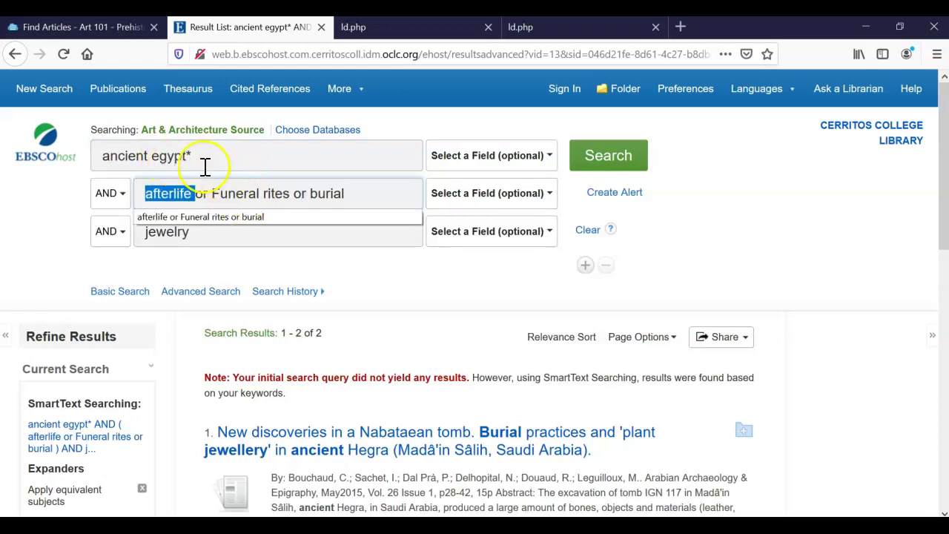
{"action": "left_click", "coordinate": [319, 231]}
{"action": "left_click_drag", "start_coordinate": [314, 333], "coordinate": [346, 335]}
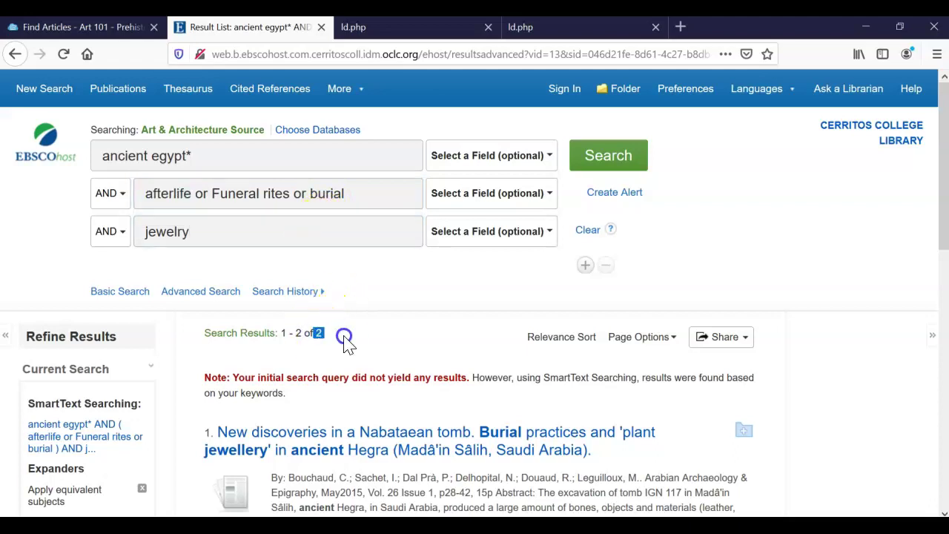
{"action": "left_click", "coordinate": [322, 231]}
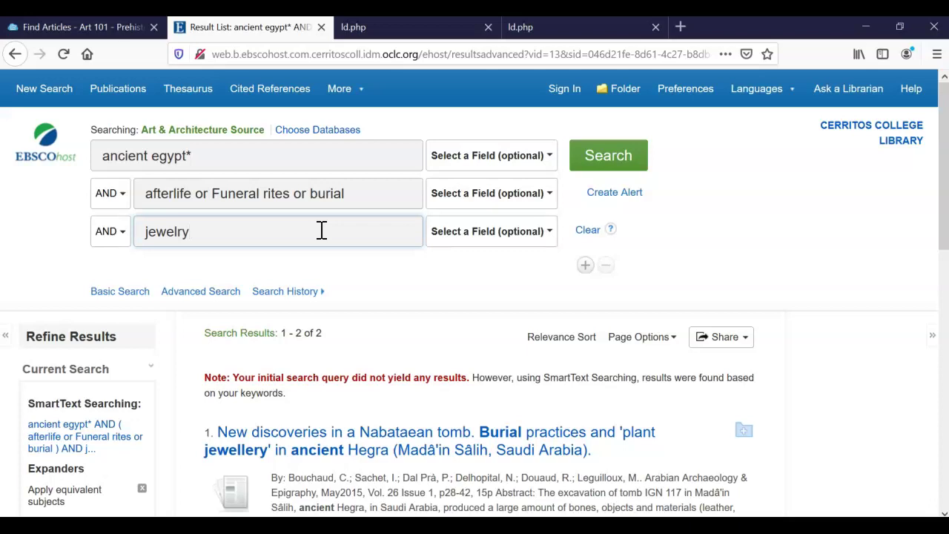
Fill the third row with the suggestion 'jewelry or ornament*', pointing out the truncation asterisk.
{"action": "left_click", "coordinate": [322, 230]}
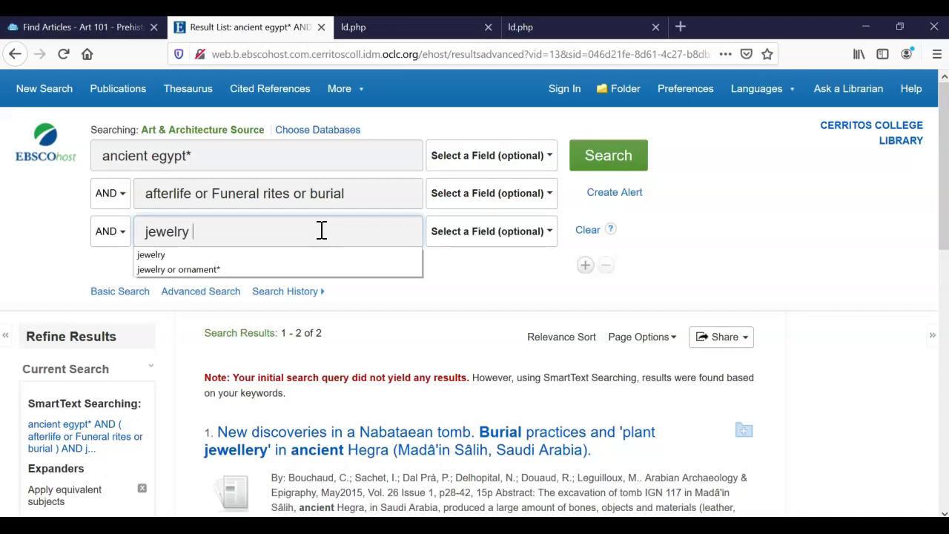
{"action": "left_click", "coordinate": [184, 270]}
{"action": "double_click", "coordinate": [199, 232]}
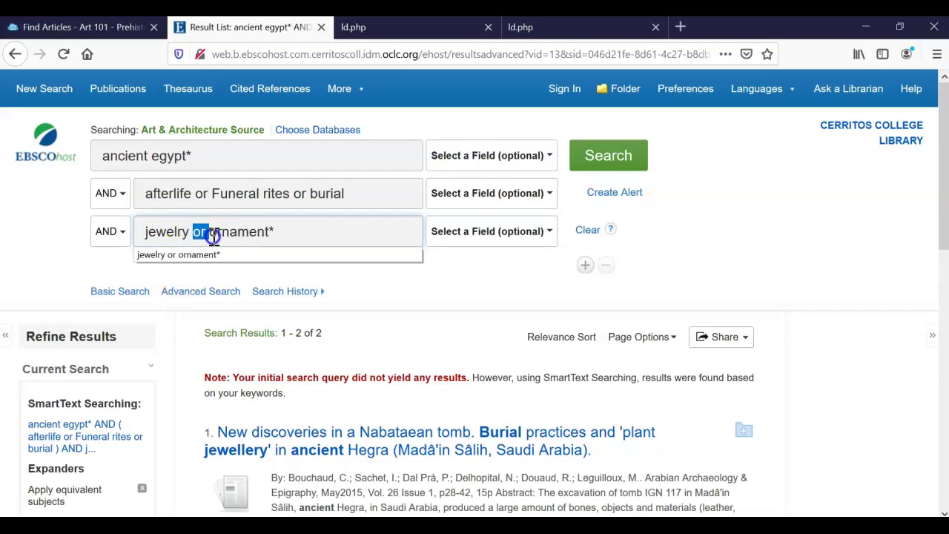
{"action": "left_click", "coordinate": [293, 232]}
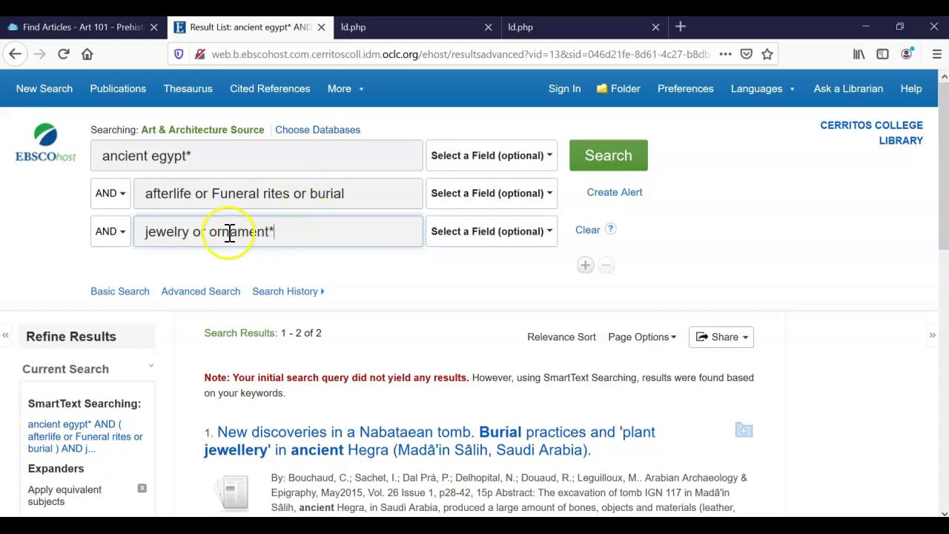
{"action": "left_click", "coordinate": [275, 231]}
{"action": "left_click_drag", "start_coordinate": [276, 231], "coordinate": [294, 233]}
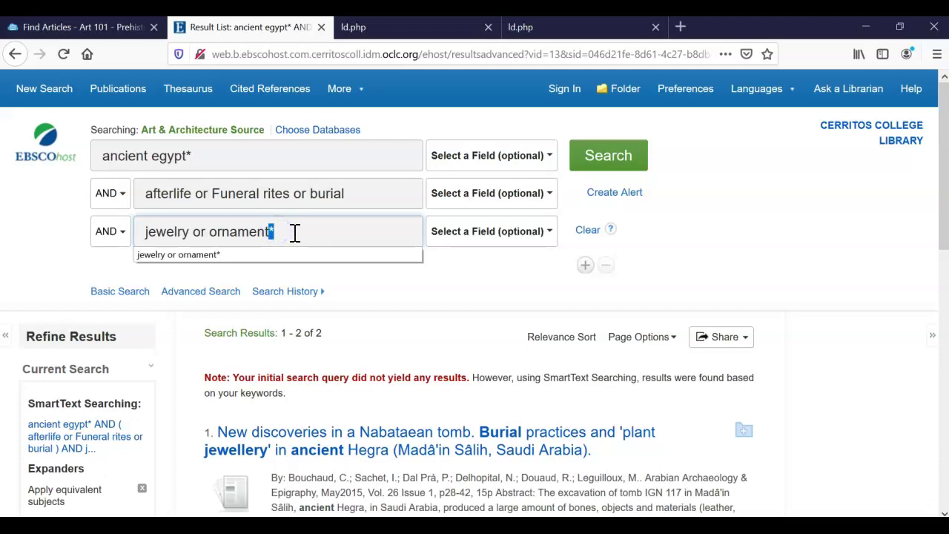
{"action": "left_click", "coordinate": [290, 230]}
{"action": "left_click", "coordinate": [274, 230]}
{"action": "left_click", "coordinate": [280, 232]}
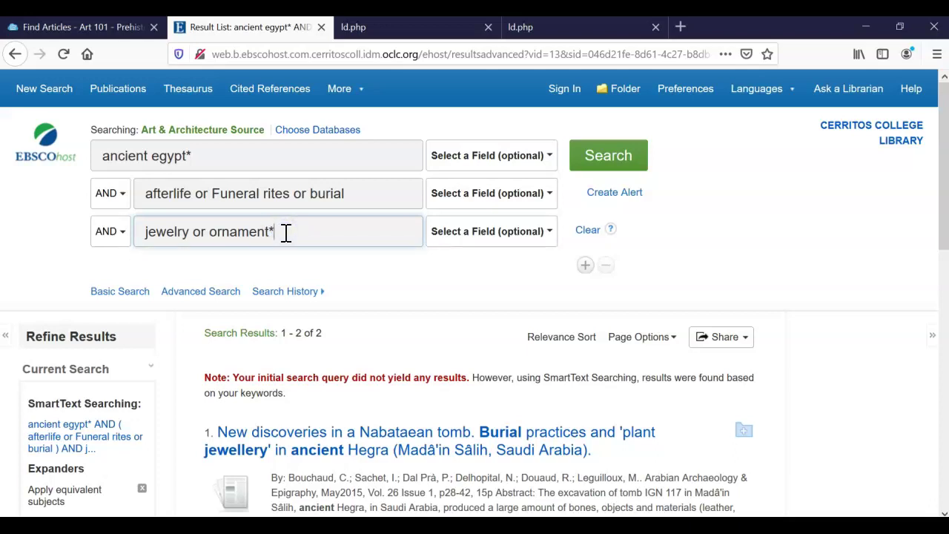
Run the three-row search and scroll through the single resulting article.
{"action": "left_click", "coordinate": [585, 159]}
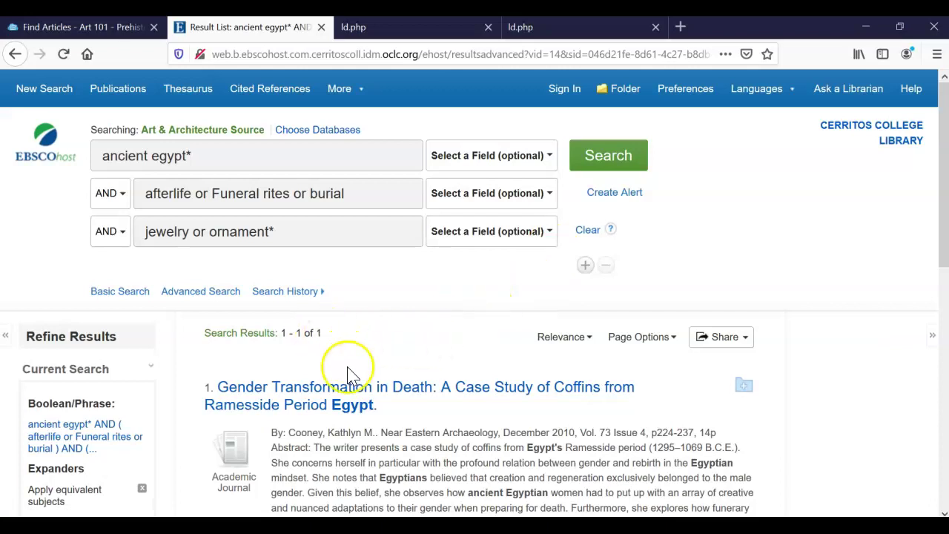
{"action": "scroll", "coordinate": [350, 375], "scroll_direction": "down", "scroll_amount": 4}
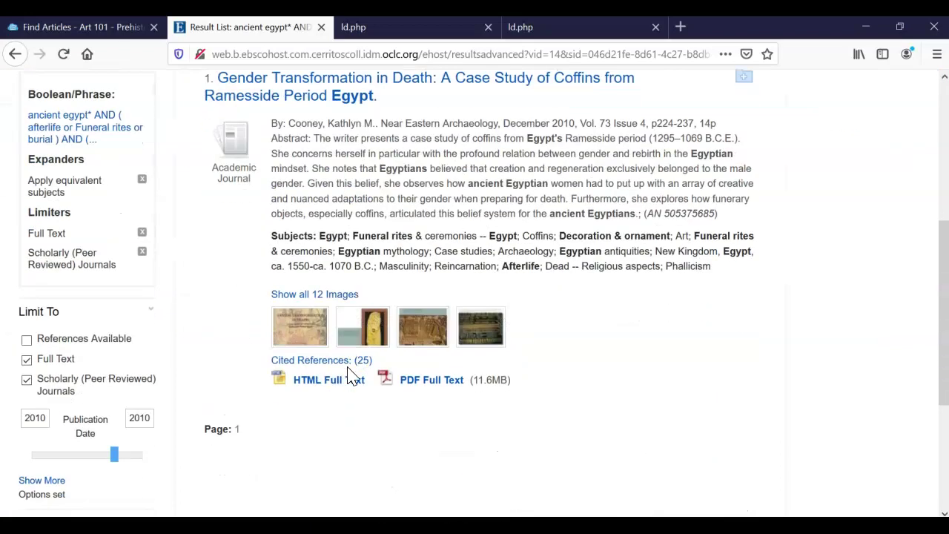
{"action": "scroll", "coordinate": [351, 374], "scroll_direction": "down", "scroll_amount": 3}
{"action": "scroll", "coordinate": [350, 375], "scroll_direction": "up", "scroll_amount": 7}
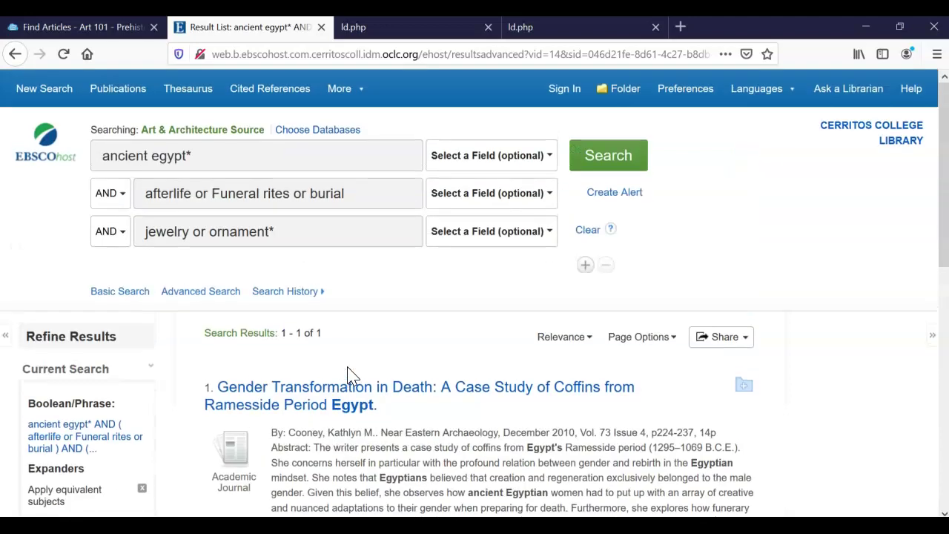
Select all available databases in Choose Databases and confirm, landing on Basic Search.
{"action": "left_click", "coordinate": [324, 133]}
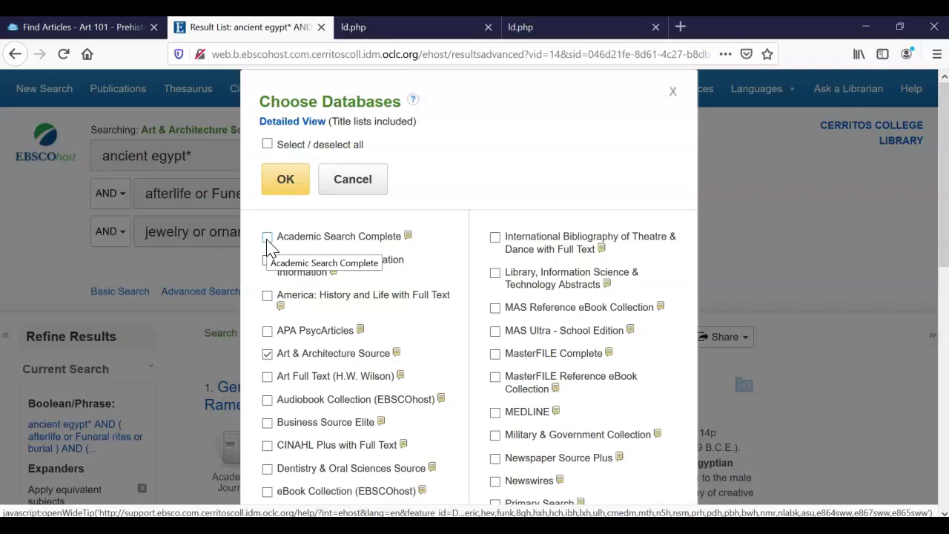
{"action": "left_click", "coordinate": [267, 144]}
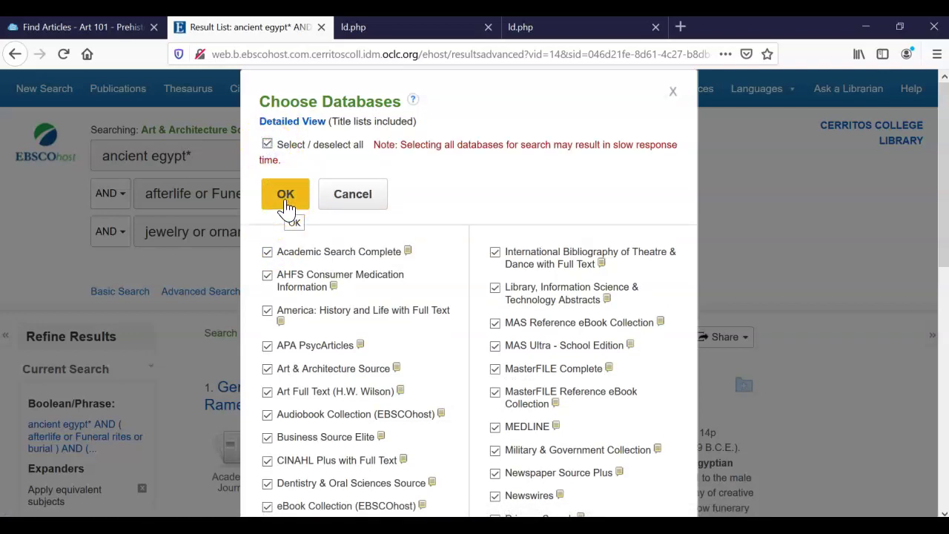
{"action": "left_click", "coordinate": [285, 200]}
{"action": "left_click", "coordinate": [508, 212]}
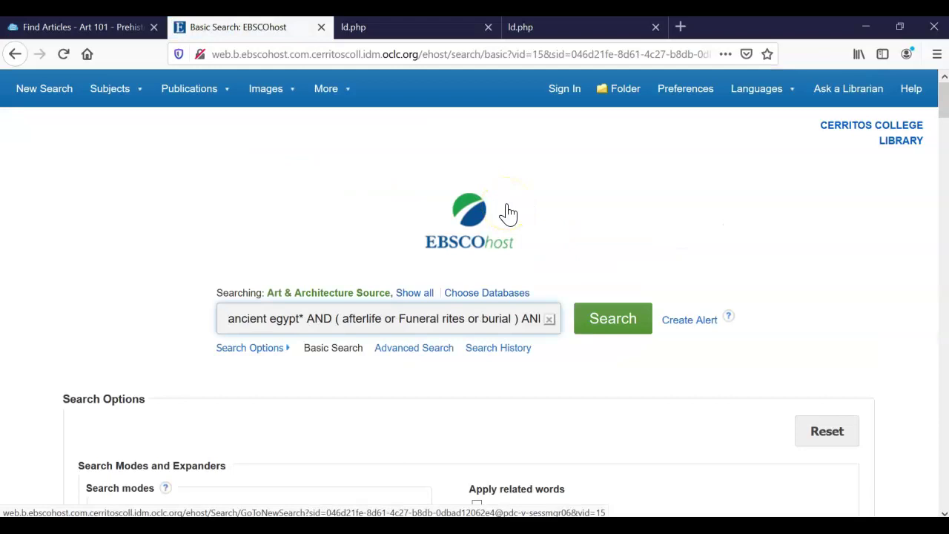
Run the combined query across all databases and list every database being searched.
{"action": "left_click", "coordinate": [599, 319]}
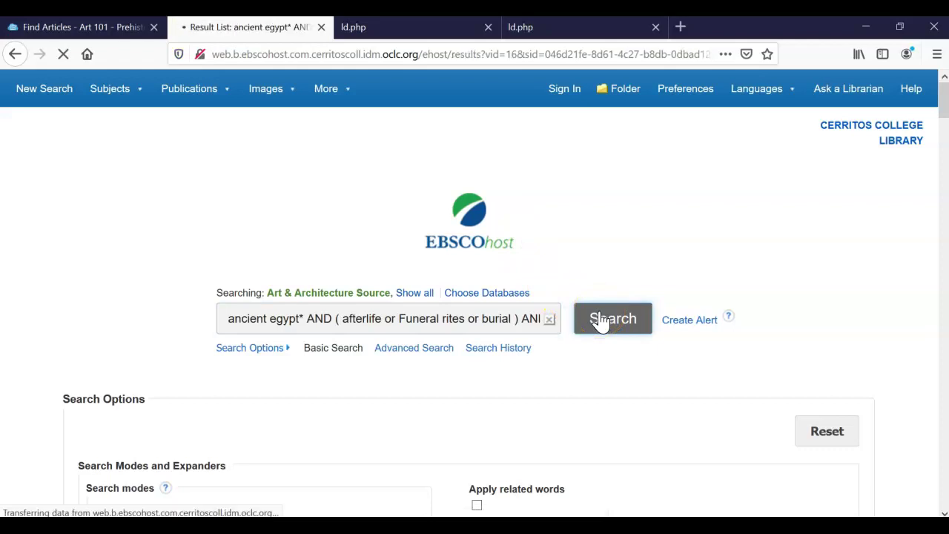
{"action": "left_click_drag", "start_coordinate": [139, 129], "coordinate": [265, 130]}
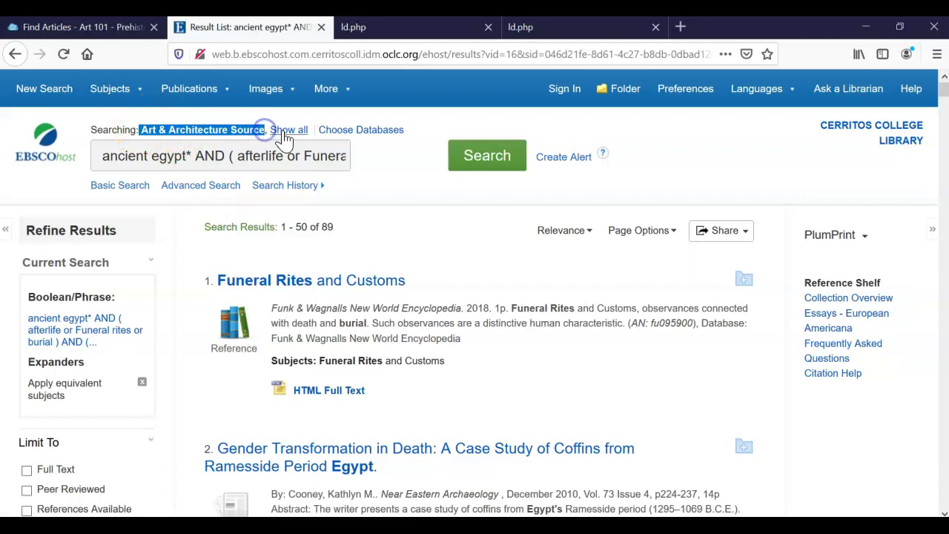
{"action": "left_click", "coordinate": [282, 129]}
{"action": "left_click_drag", "start_coordinate": [271, 129], "coordinate": [410, 234]}
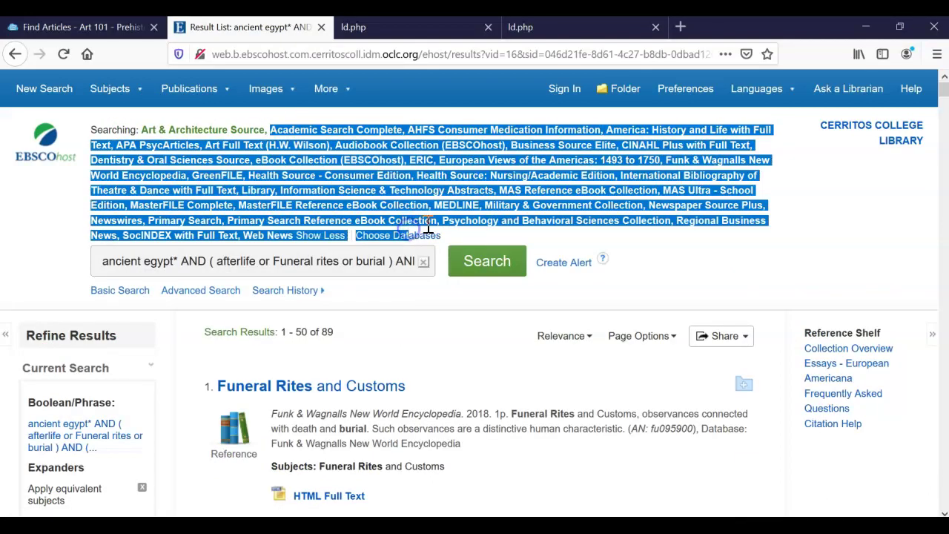
{"action": "left_click", "coordinate": [349, 221]}
Highlight the eBook database entry and the 89-result count, then scroll the results.
{"action": "left_click_drag", "start_coordinate": [349, 220], "coordinate": [392, 221]}
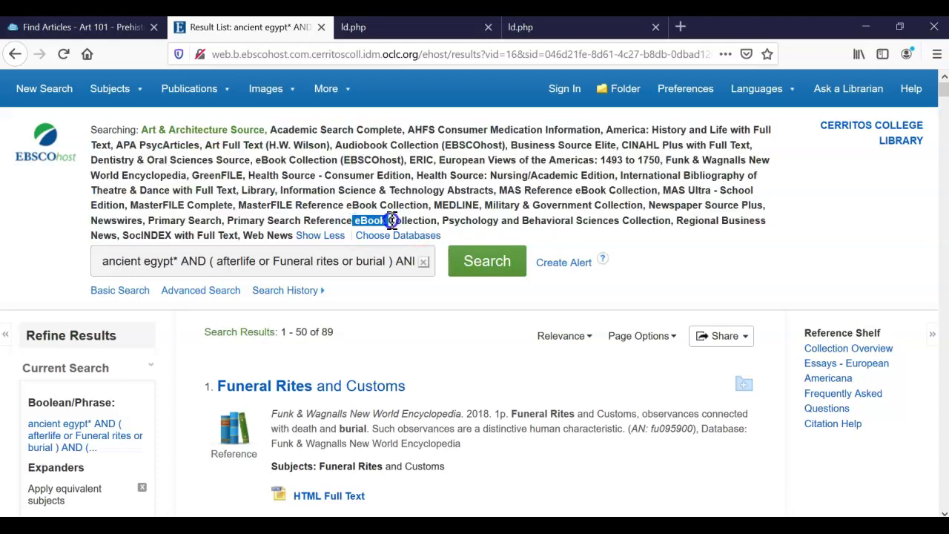
{"action": "left_click", "coordinate": [327, 332]}
{"action": "left_click_drag", "start_coordinate": [327, 333], "coordinate": [373, 340]}
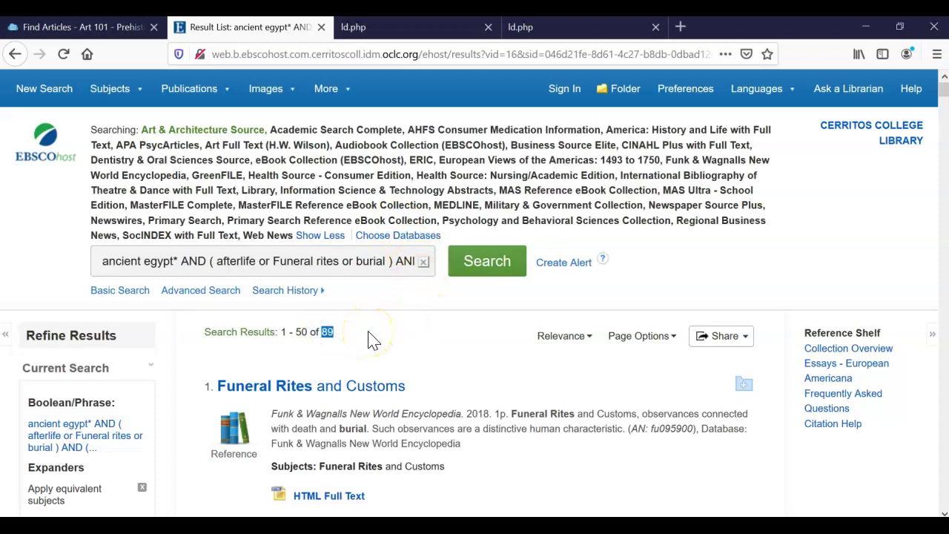
{"action": "scroll", "coordinate": [373, 340], "scroll_direction": "down", "scroll_amount": 3}
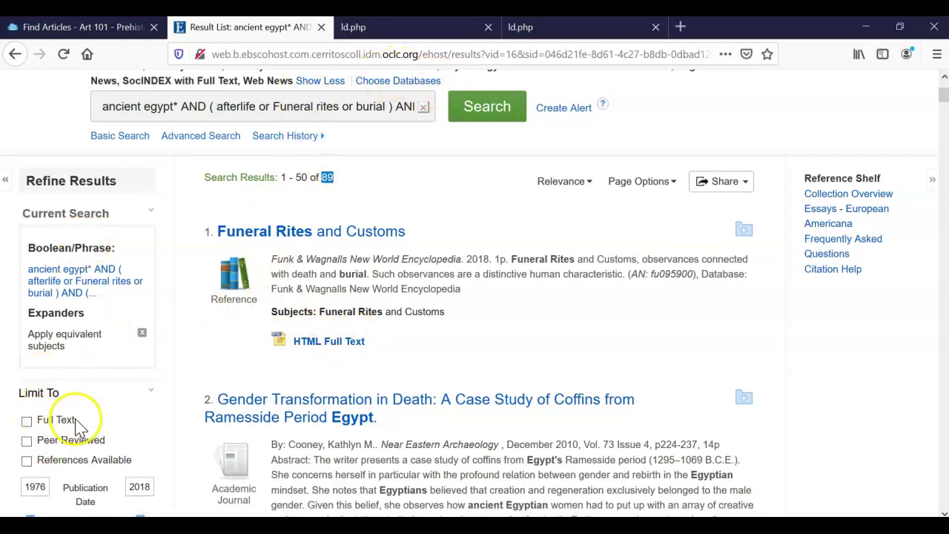
{"action": "scroll", "coordinate": [59, 408], "scroll_direction": "down", "scroll_amount": 2}
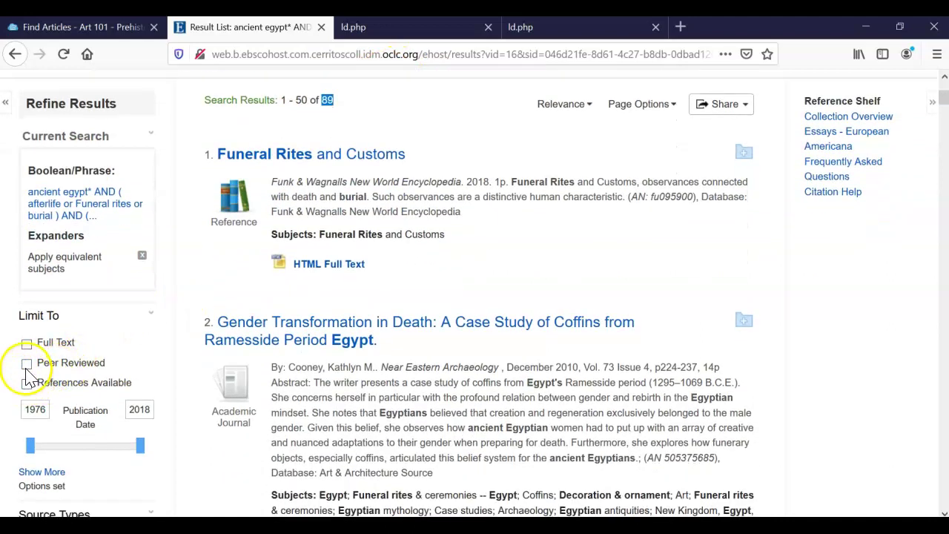
Limit the results to Peer Reviewed and Full Text articles.
{"action": "left_click", "coordinate": [27, 363]}
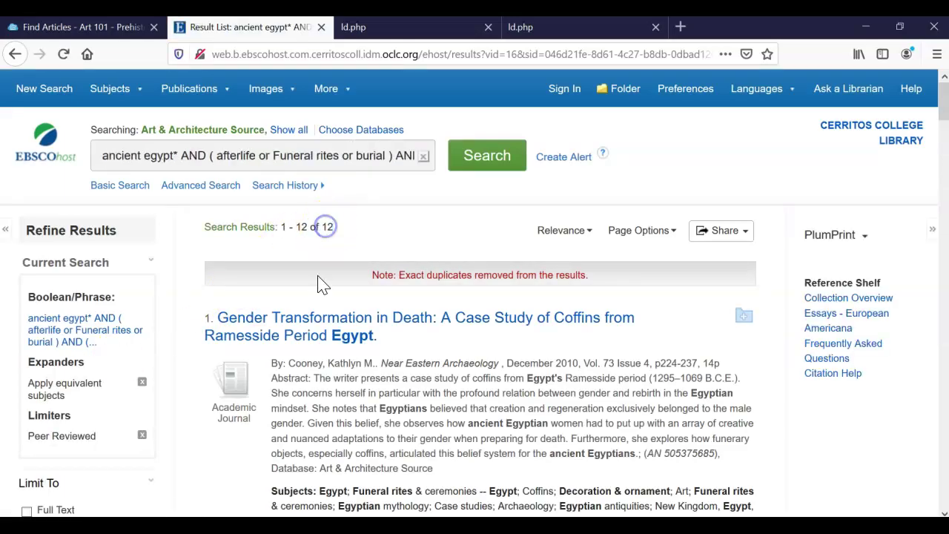
{"action": "scroll", "coordinate": [326, 412], "scroll_direction": "down", "scroll_amount": 3}
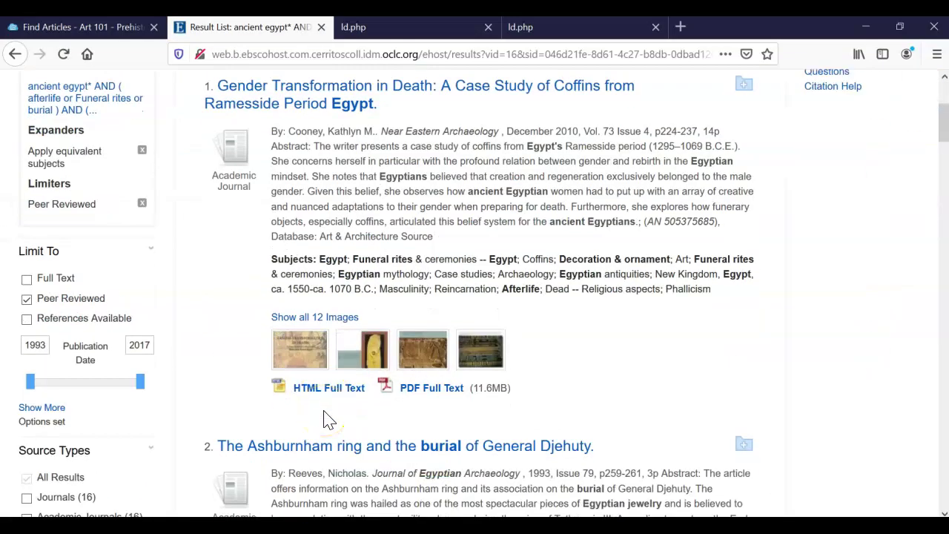
{"action": "left_click", "coordinate": [27, 278]}
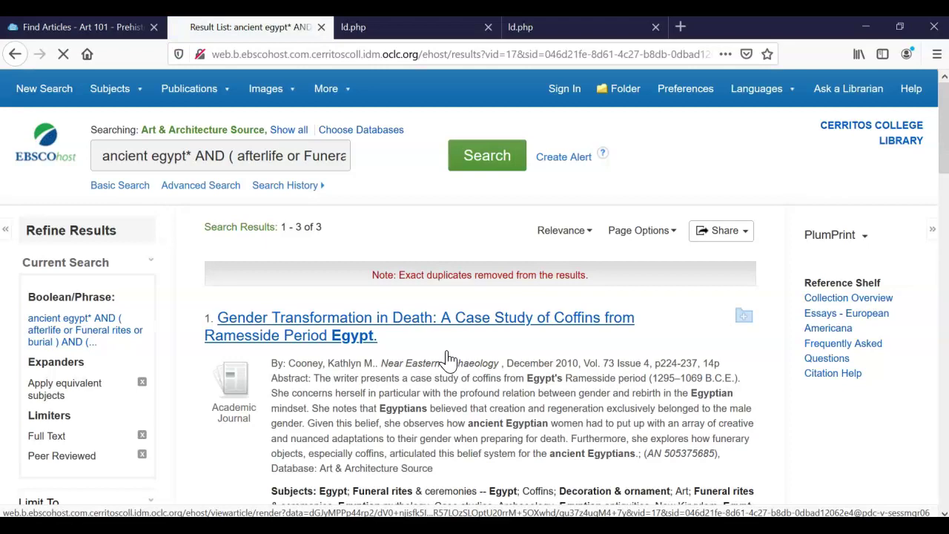
Point out the Art & Architecture Source, Art Full Text and Academic Search Complete facets.
{"action": "scroll", "coordinate": [448, 358], "scroll_direction": "down", "scroll_amount": 4}
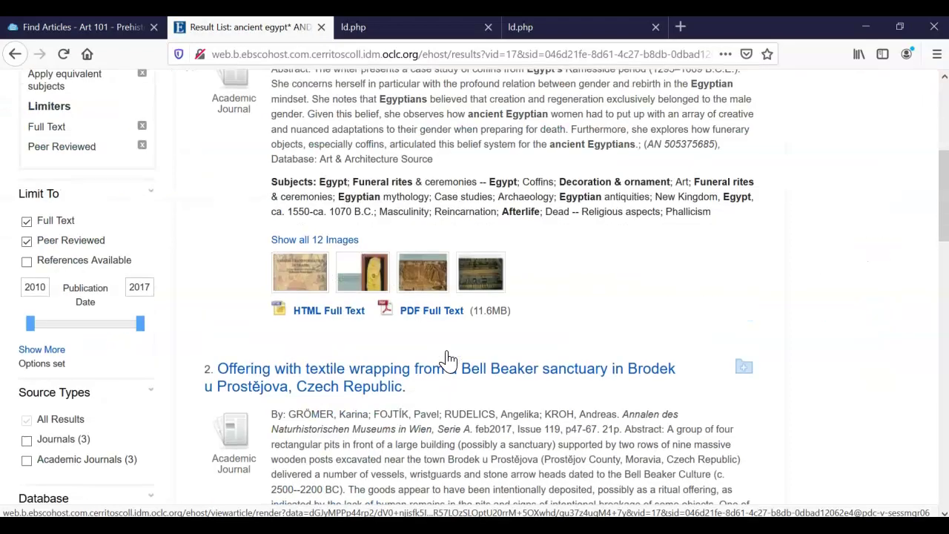
{"action": "scroll", "coordinate": [449, 358], "scroll_direction": "down", "scroll_amount": 3}
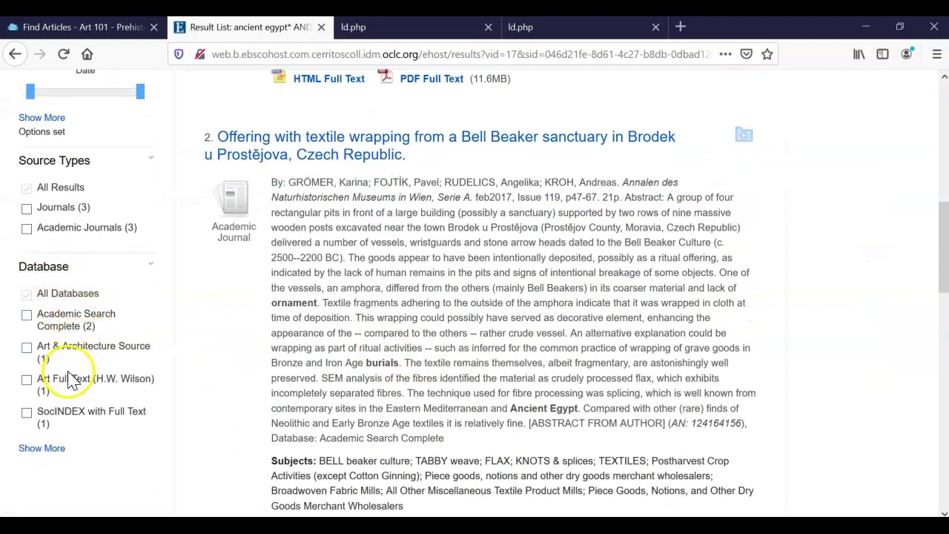
{"action": "left_click_drag", "start_coordinate": [35, 347], "coordinate": [166, 350]}
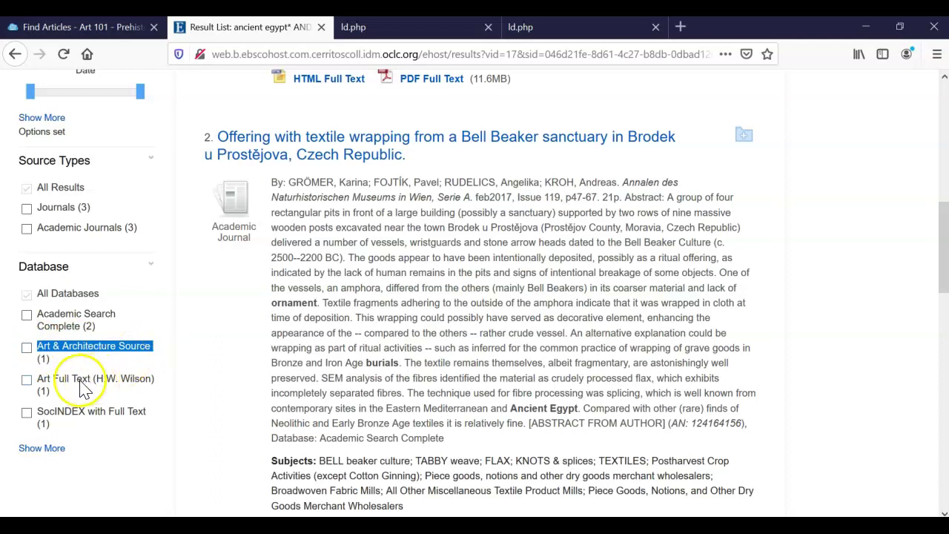
{"action": "left_click_drag", "start_coordinate": [36, 379], "coordinate": [94, 382]}
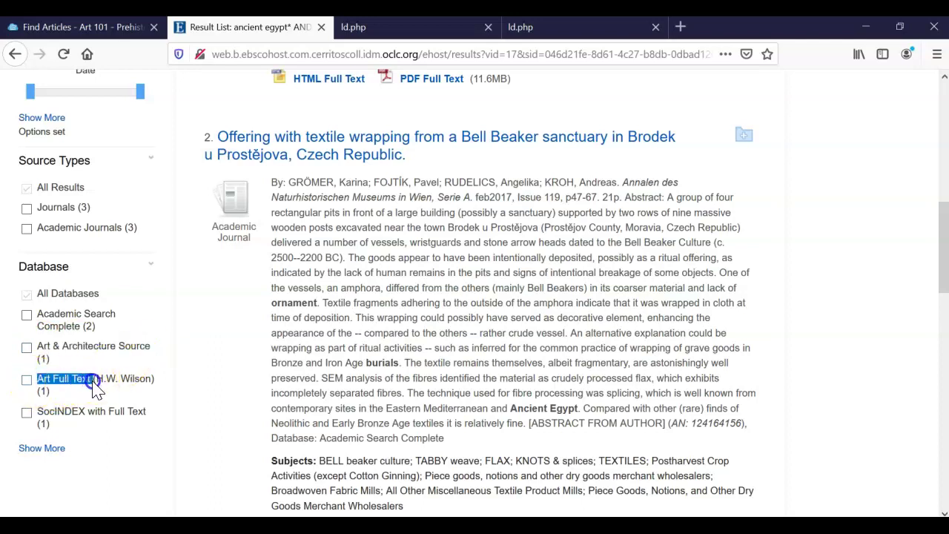
{"action": "left_click_drag", "start_coordinate": [35, 315], "coordinate": [481, 454]}
{"action": "scroll", "coordinate": [481, 452], "scroll_direction": "up", "scroll_amount": 10}
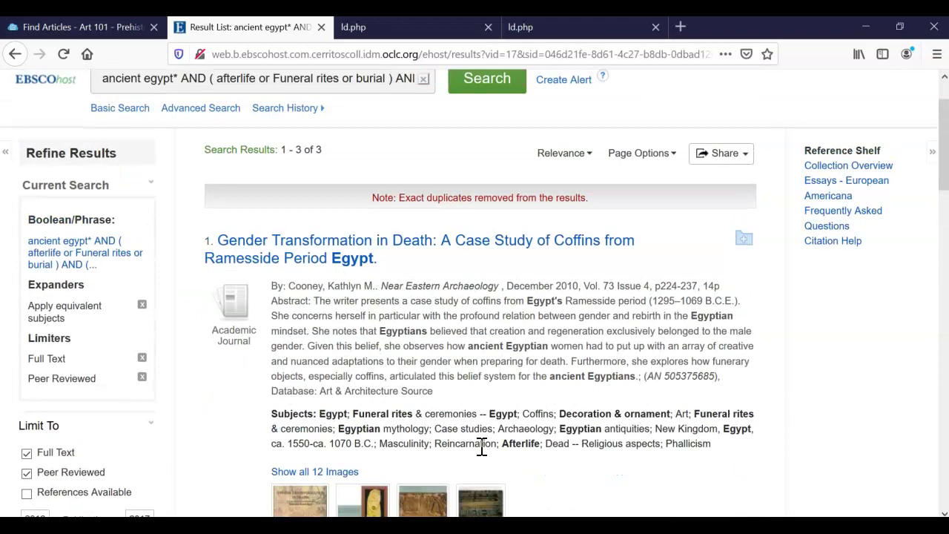
{"action": "scroll", "coordinate": [481, 446], "scroll_direction": "up", "scroll_amount": 2}
{"action": "left_click_drag", "start_coordinate": [439, 449], "coordinate": [458, 473]}
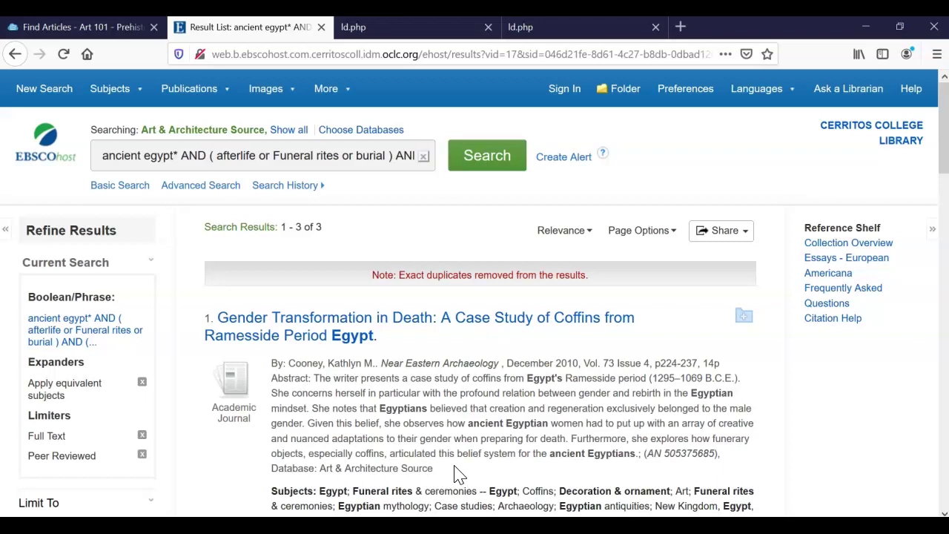
Highlight AND and afterlife in the query, then open the Gender Transformation in Death record.
{"action": "left_click", "coordinate": [182, 156]}
{"action": "left_click_drag", "start_coordinate": [182, 156], "coordinate": [201, 157]}
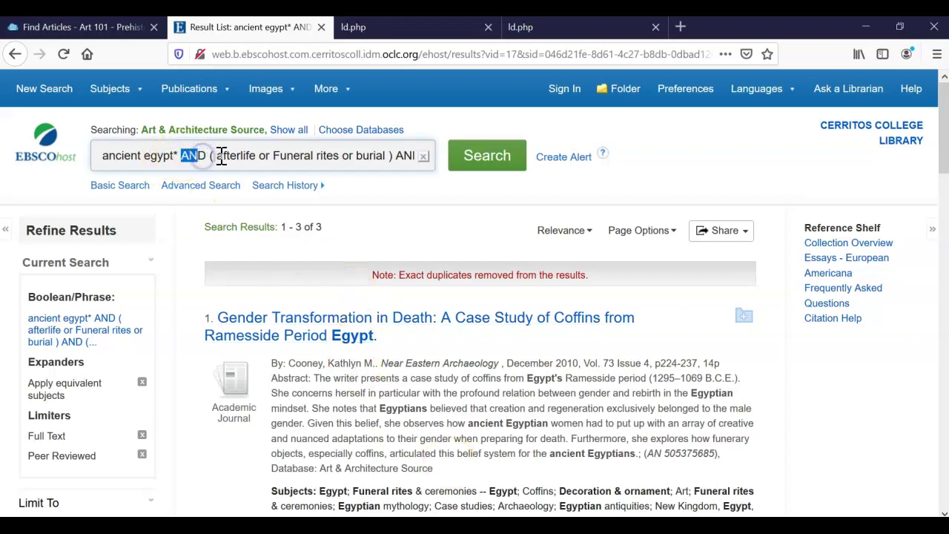
{"action": "left_click", "coordinate": [220, 158]}
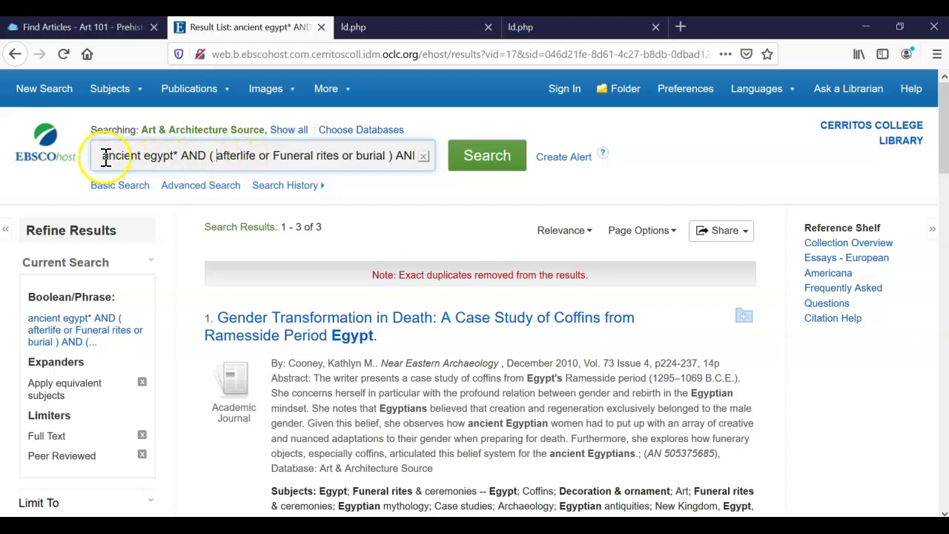
{"action": "left_click_drag", "start_coordinate": [215, 156], "coordinate": [258, 156]}
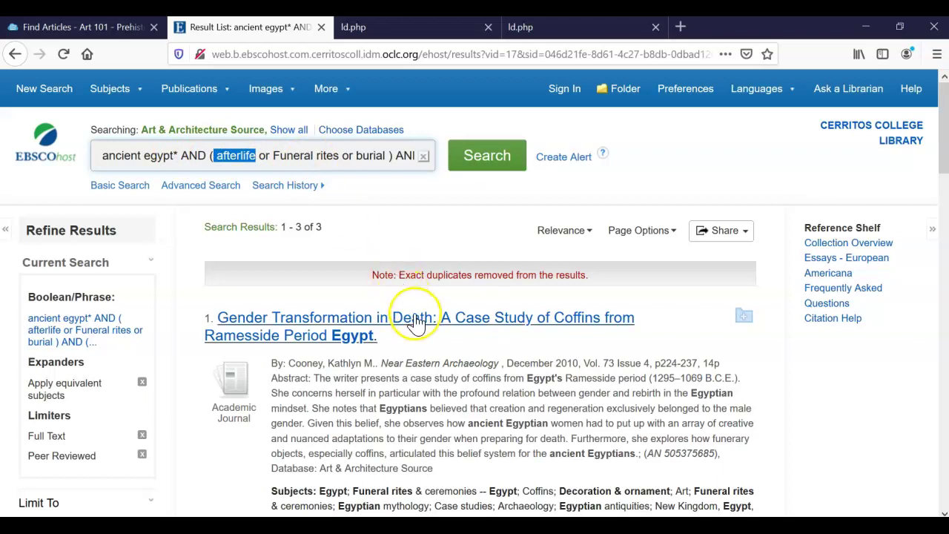
{"action": "scroll", "coordinate": [417, 321], "scroll_direction": "down", "scroll_amount": 2}
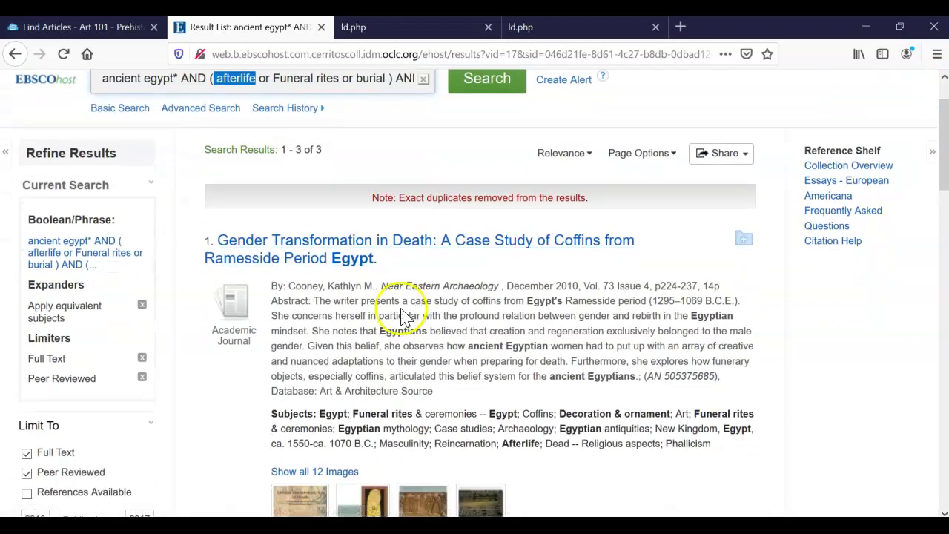
{"action": "left_click", "coordinate": [346, 273]}
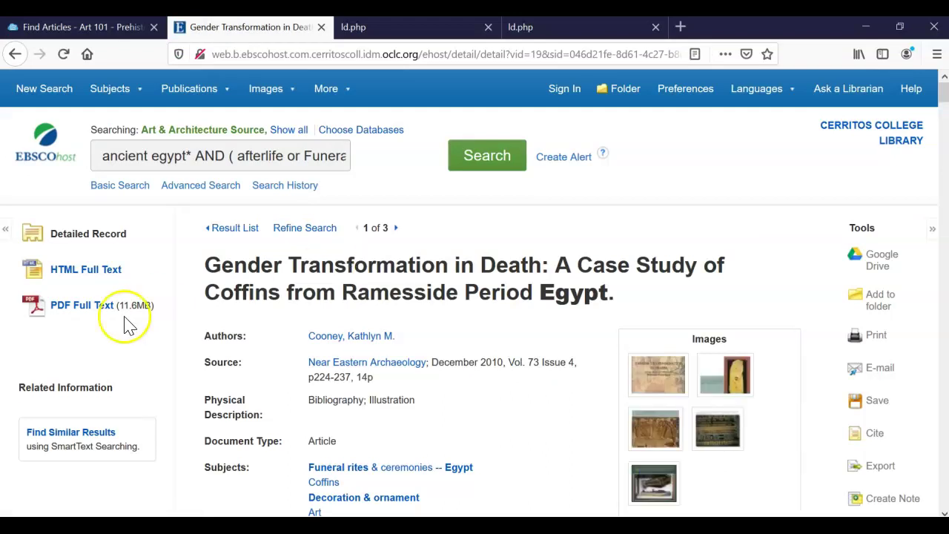
Open the E-mail form from the Tools panel for the Gender Transformation in Death record.
{"action": "left_click", "coordinate": [72, 315]}
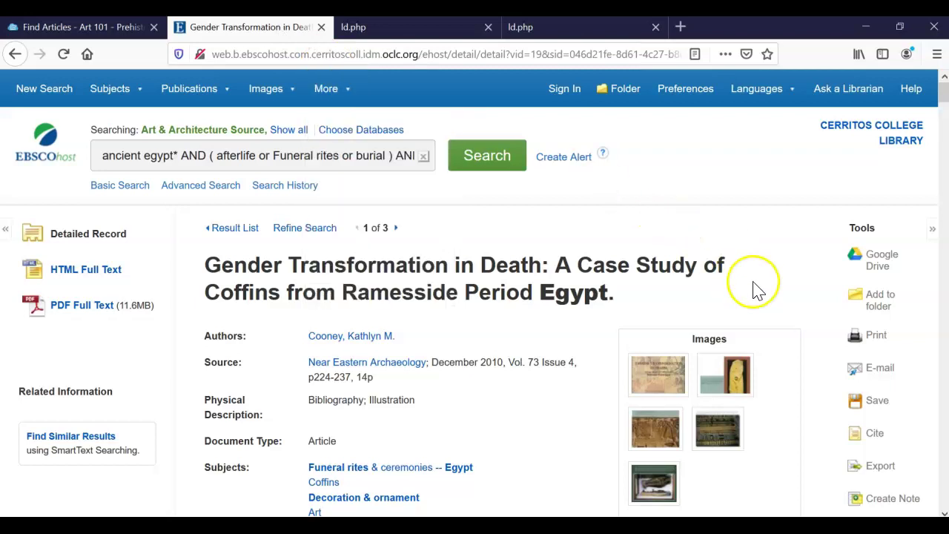
{"action": "left_click", "coordinate": [883, 377]}
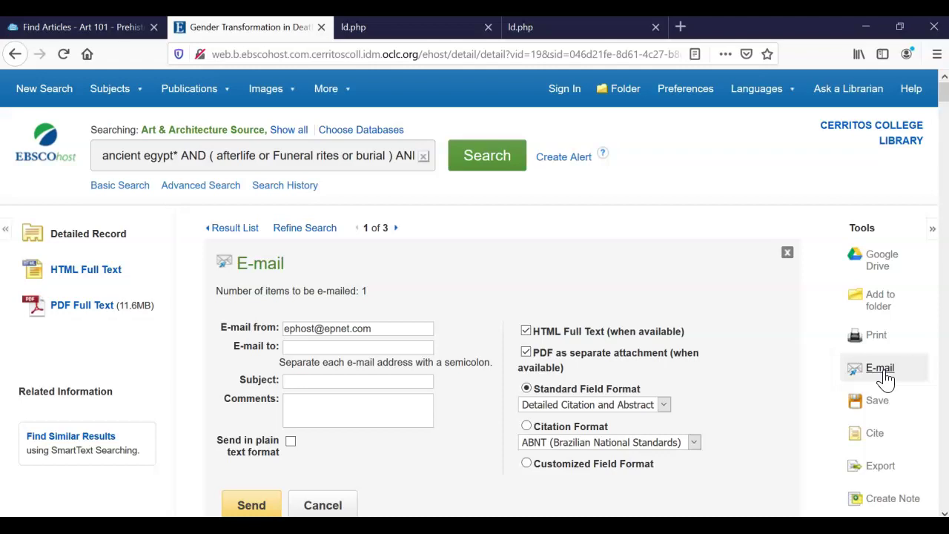
Set the e-mail's Citation Format to Chicago/Turabian: Humanities and move to the E-mail to field.
{"action": "left_click", "coordinate": [576, 443]}
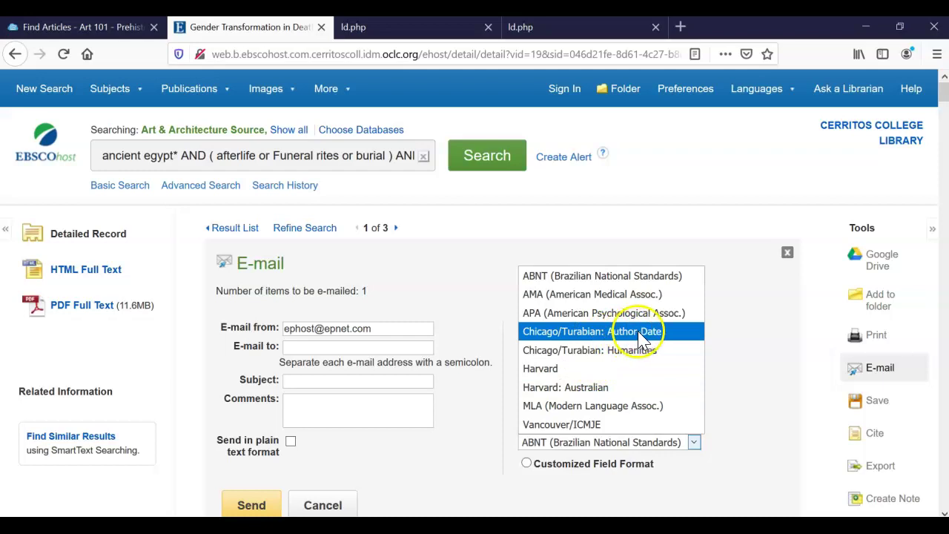
{"action": "left_click", "coordinate": [663, 360]}
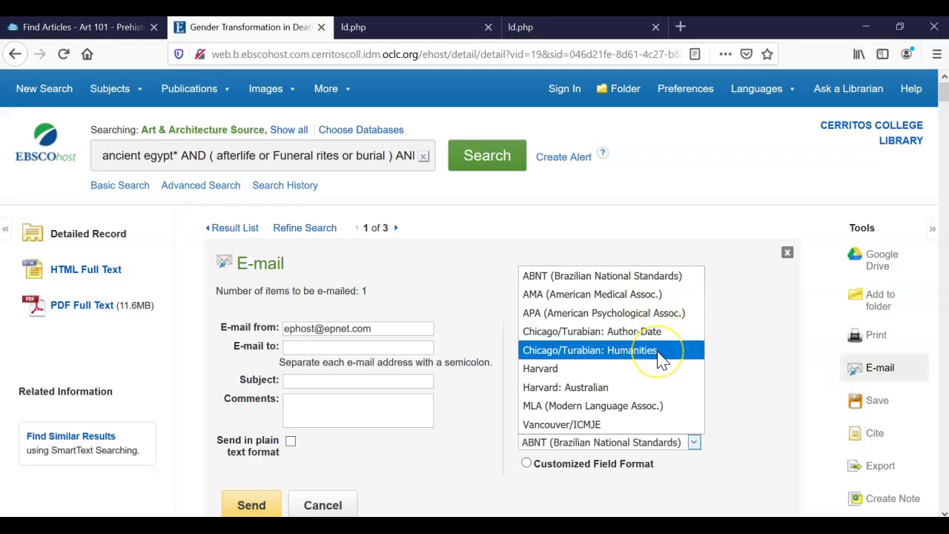
{"action": "left_click", "coordinate": [662, 360]}
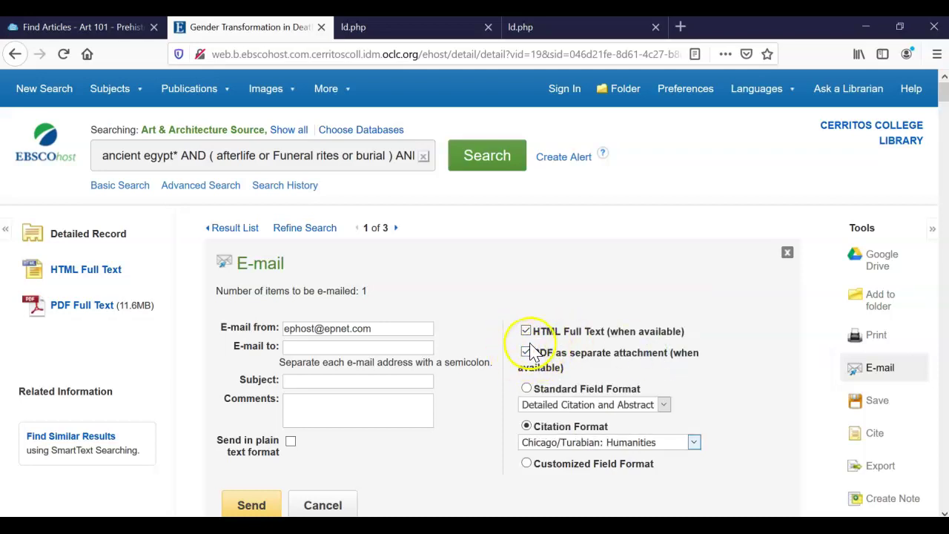
{"action": "left_click", "coordinate": [311, 349]}
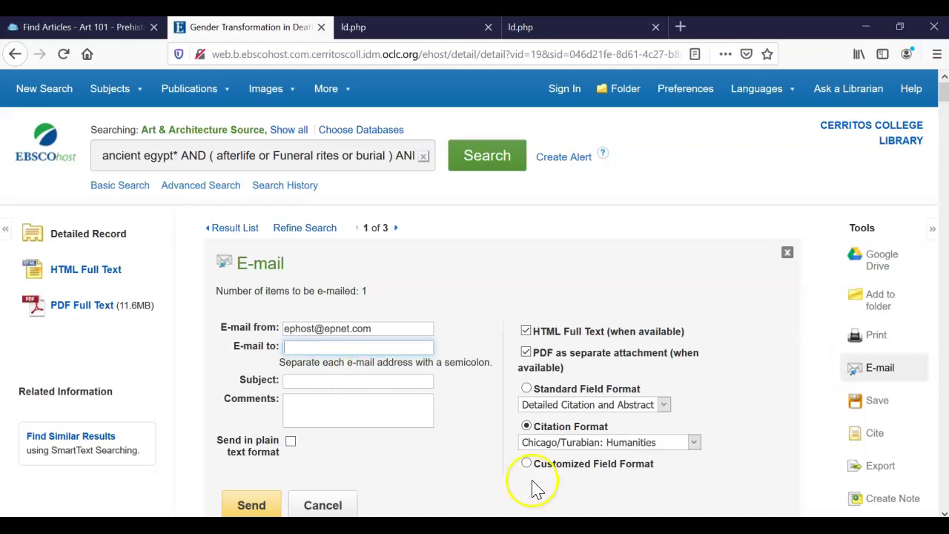
{"action": "scroll", "coordinate": [469, 481], "scroll_direction": "down", "scroll_amount": 5}
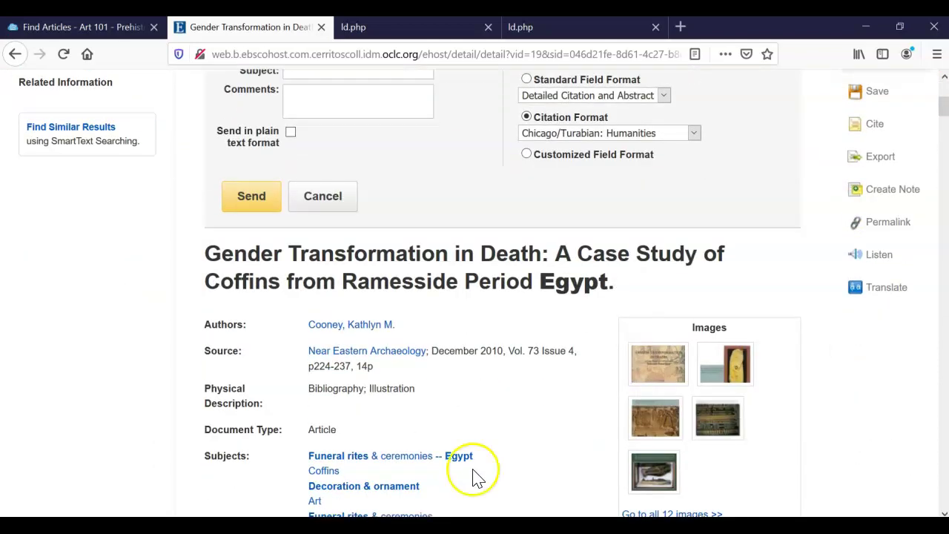
Cancel the e-mail form and return to Advanced Search with the combined query in row one.
{"action": "scroll", "coordinate": [515, 473], "scroll_direction": "down", "scroll_amount": 4}
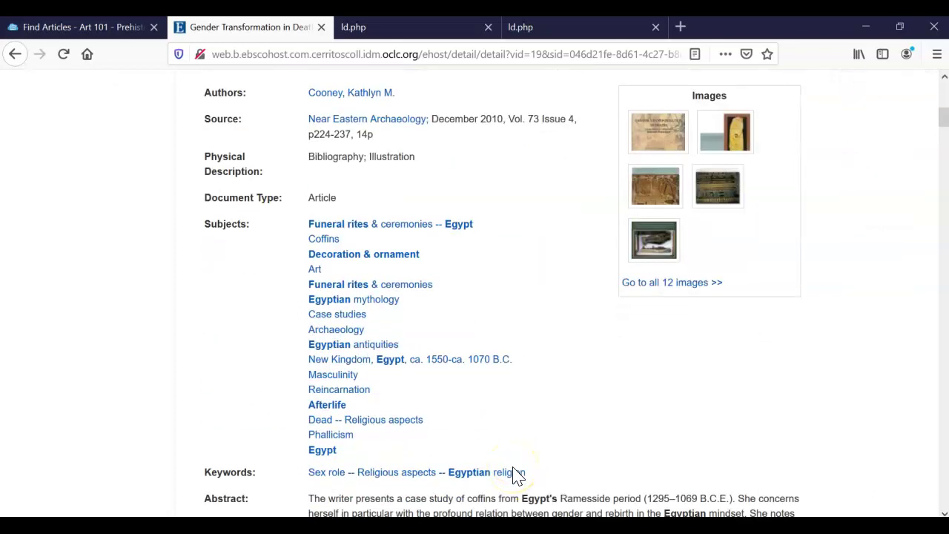
{"action": "scroll", "coordinate": [517, 475], "scroll_direction": "up", "scroll_amount": 4}
{"action": "left_click", "coordinate": [331, 198]}
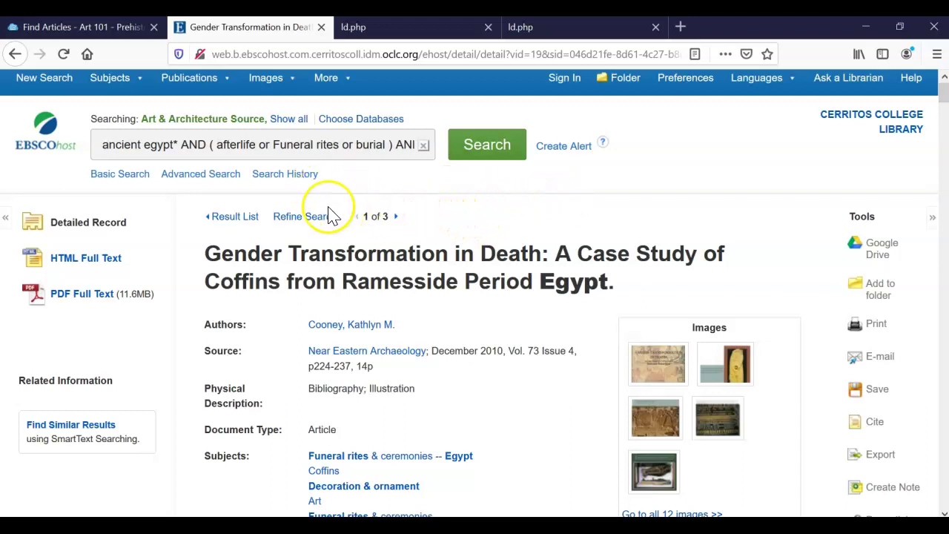
{"action": "left_click", "coordinate": [213, 176]}
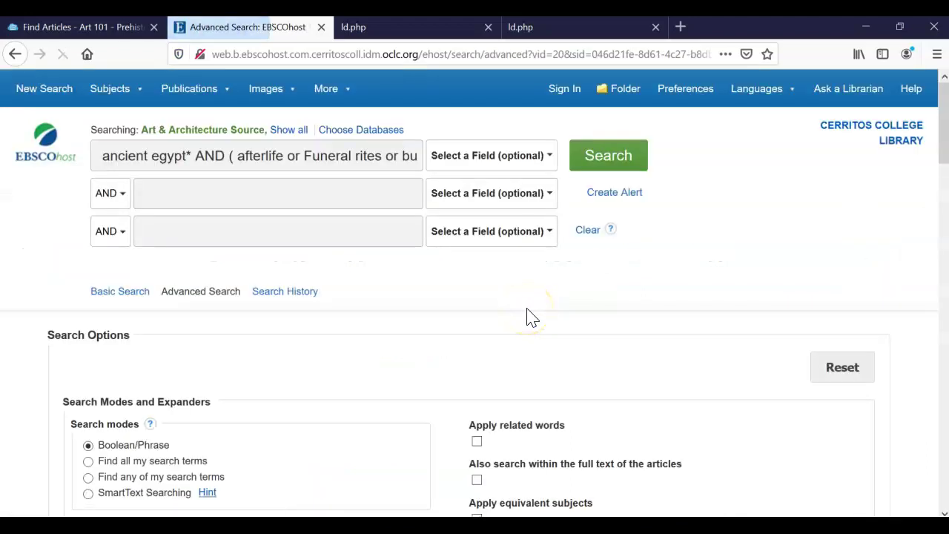
Select pieces of the combined query: egypt*, afterlife, Funeral rites and the 'or' connectors.
{"action": "mouse_move", "coordinate": [191, 156]}
{"action": "left_mouse_down"}
{"action": "mouse_move", "coordinate": [146, 157]}
{"action": "mouse_move", "coordinate": [192, 159]}
{"action": "left_mouse_up"}
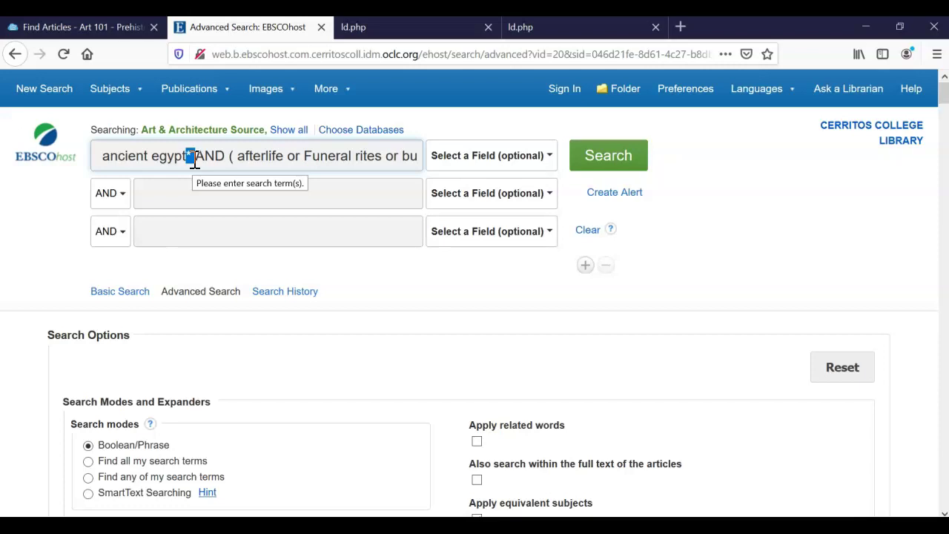
{"action": "double_click", "coordinate": [267, 158]}
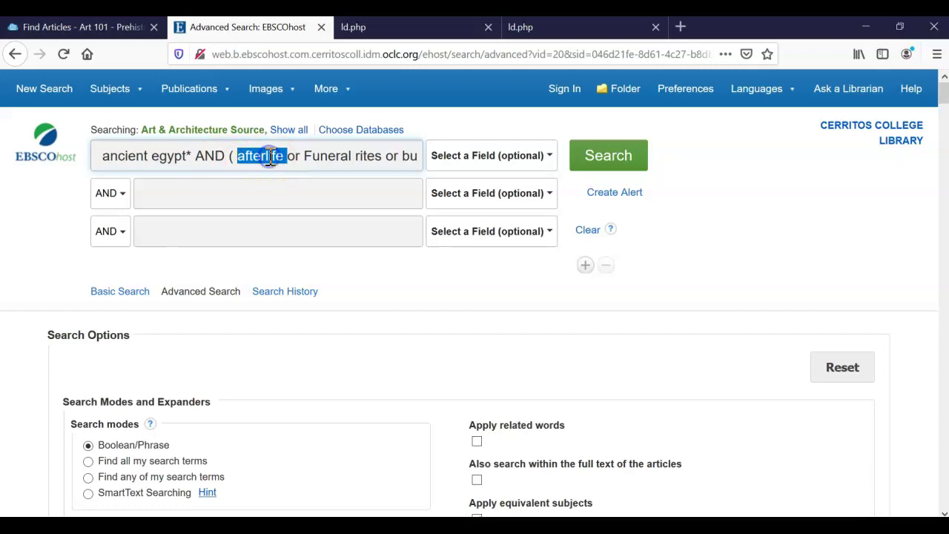
{"action": "left_click_drag", "start_coordinate": [304, 158], "coordinate": [384, 159]}
{"action": "left_click", "coordinate": [362, 159]}
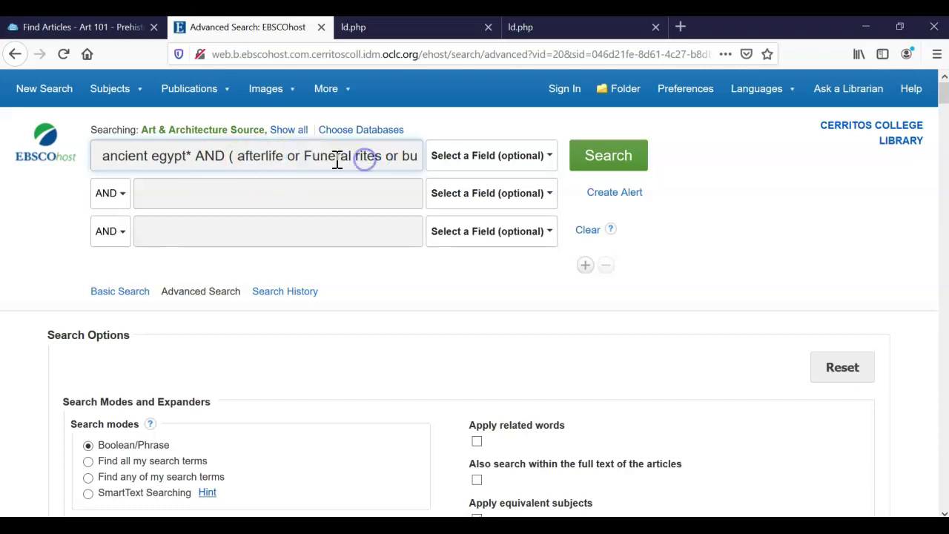
{"action": "double_click", "coordinate": [297, 157]}
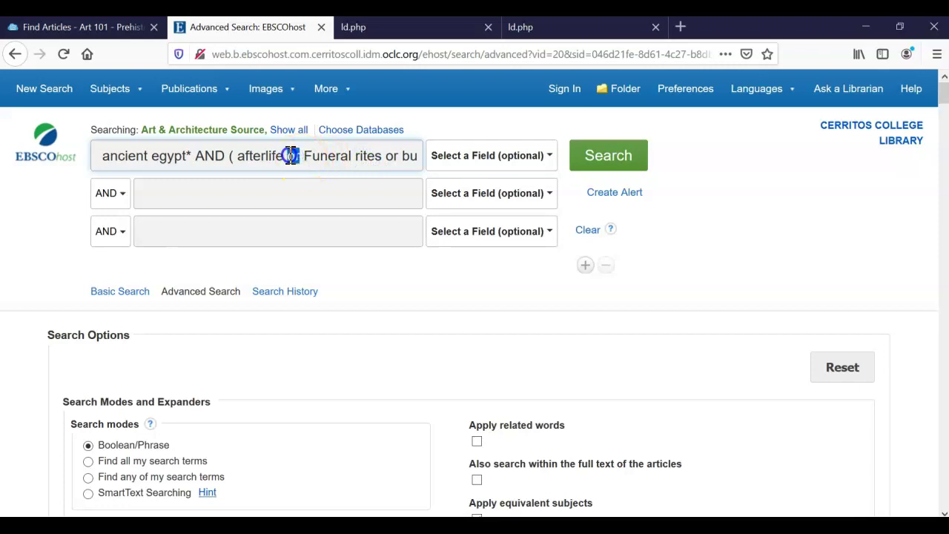
{"action": "left_click_drag", "start_coordinate": [226, 156], "coordinate": [346, 152]}
{"action": "left_click", "coordinate": [335, 156]}
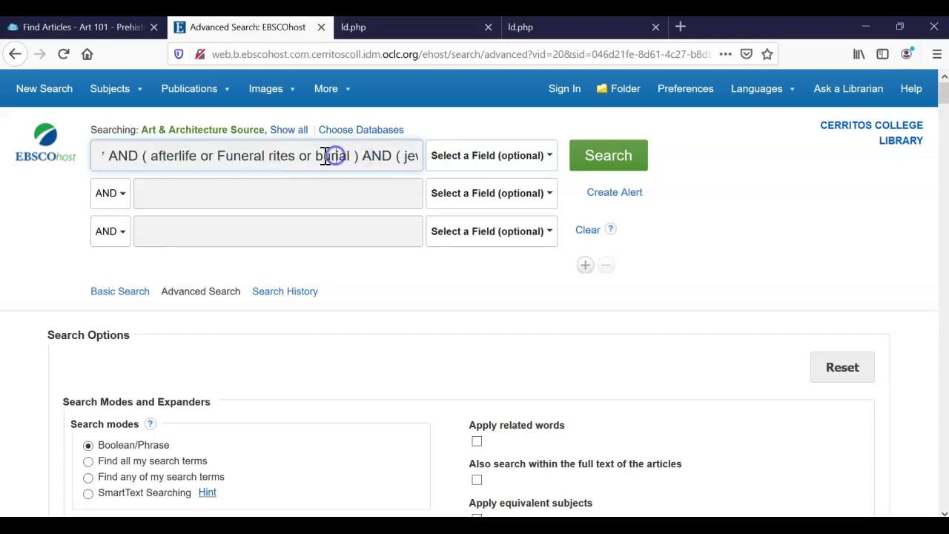
Move 'afterlife or Funeral rites or burial' to row two and 'jewelry or ornament*' to row three, deleting leftover AND parentheses.
{"action": "left_click_drag", "start_coordinate": [155, 155], "coordinate": [330, 193]}
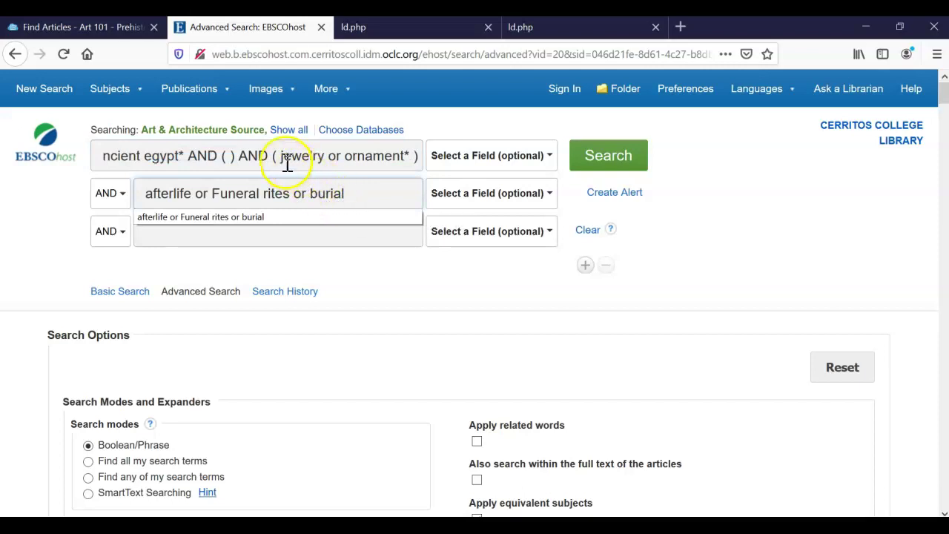
{"action": "left_click_drag", "start_coordinate": [281, 156], "coordinate": [363, 235]}
{"action": "left_click_drag", "start_coordinate": [322, 152], "coordinate": [195, 152]}
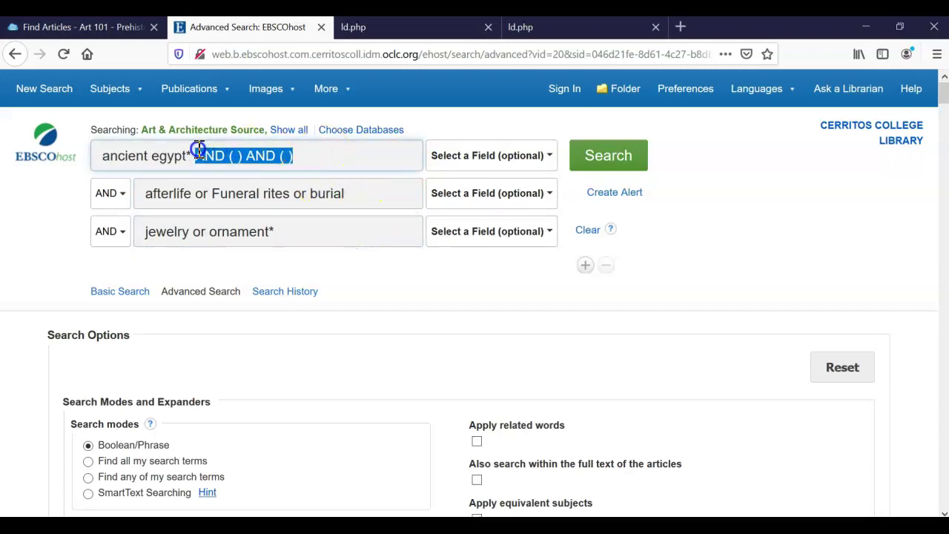
{"action": "key", "text": "BackSpace"}
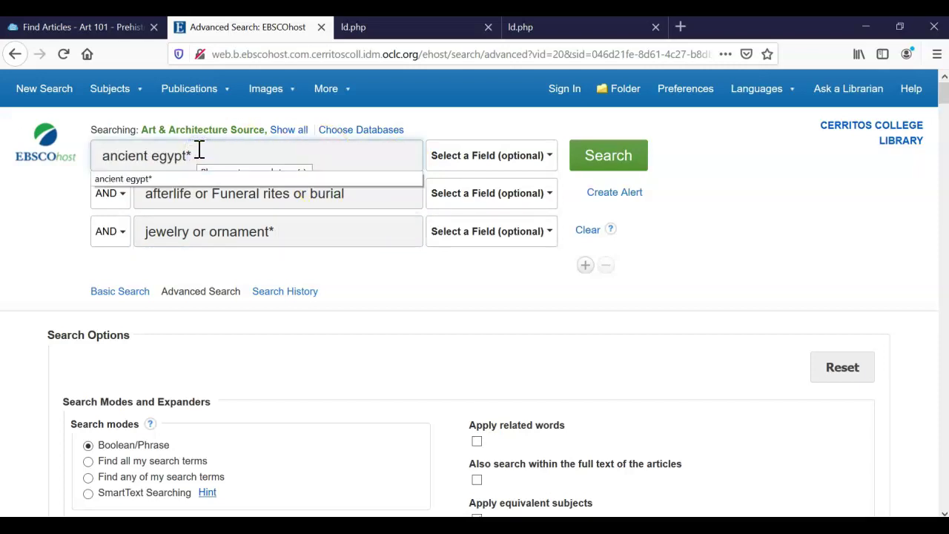
{"action": "left_click", "coordinate": [329, 231]}
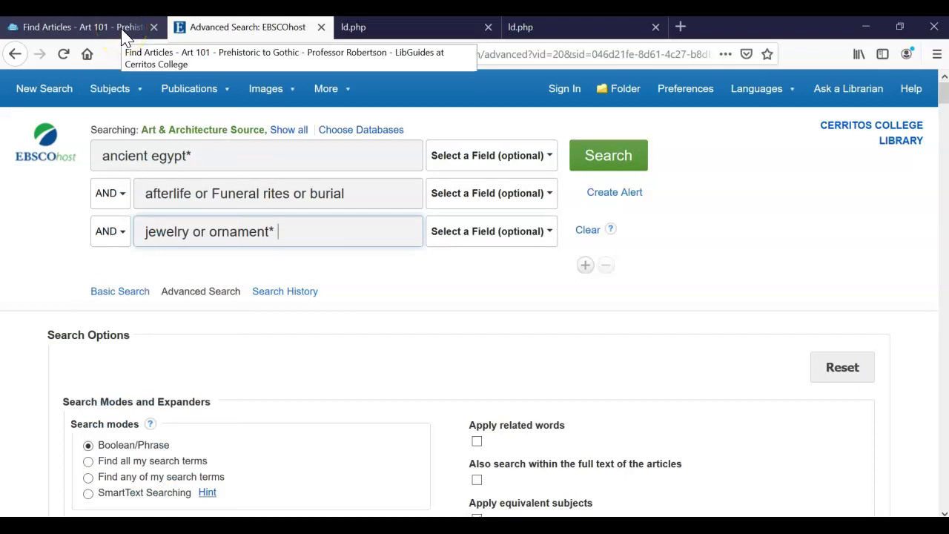
Highlight the afterlife/funeral rites/burial row, then start a librarian chat from the Art 101 guide.
{"action": "left_click_drag", "start_coordinate": [136, 185], "coordinate": [366, 187]}
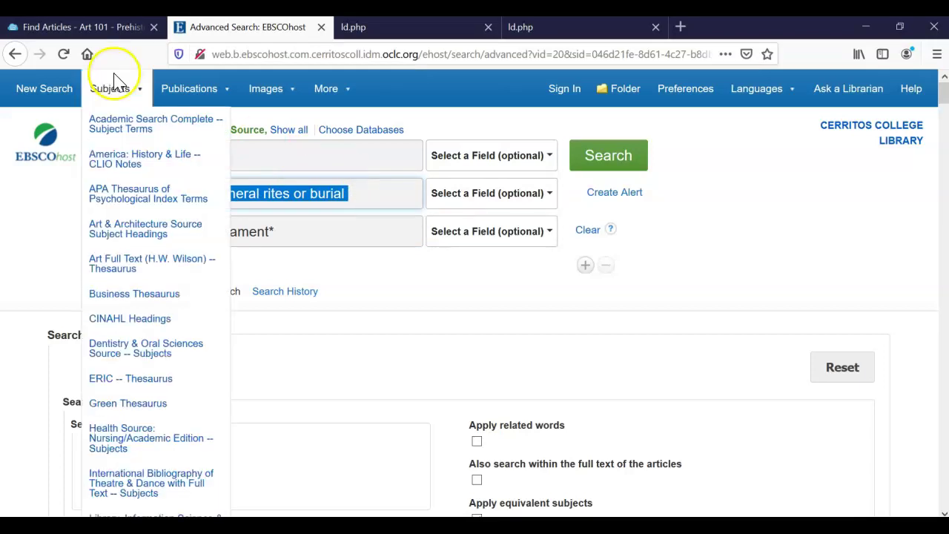
{"action": "left_click", "coordinate": [61, 29]}
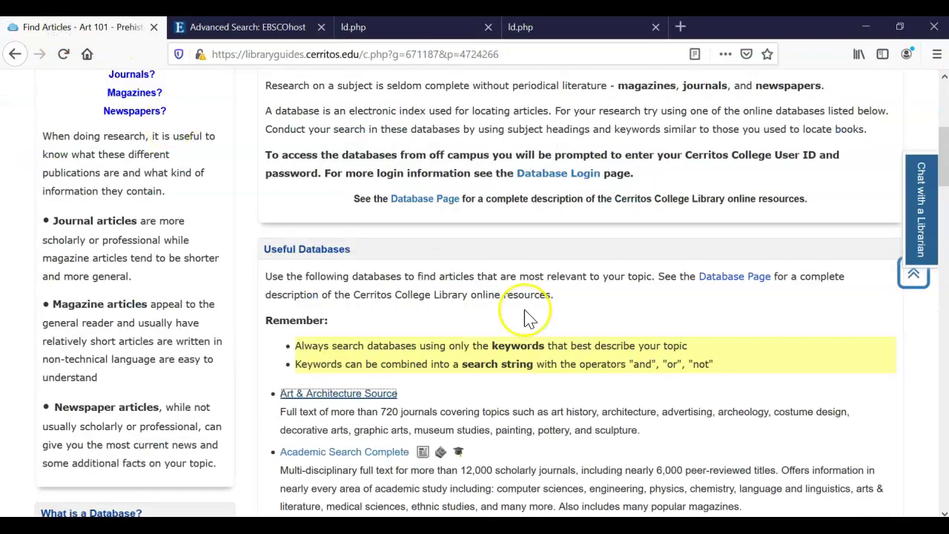
{"action": "scroll", "coordinate": [764, 334], "scroll_direction": "up", "scroll_amount": 5}
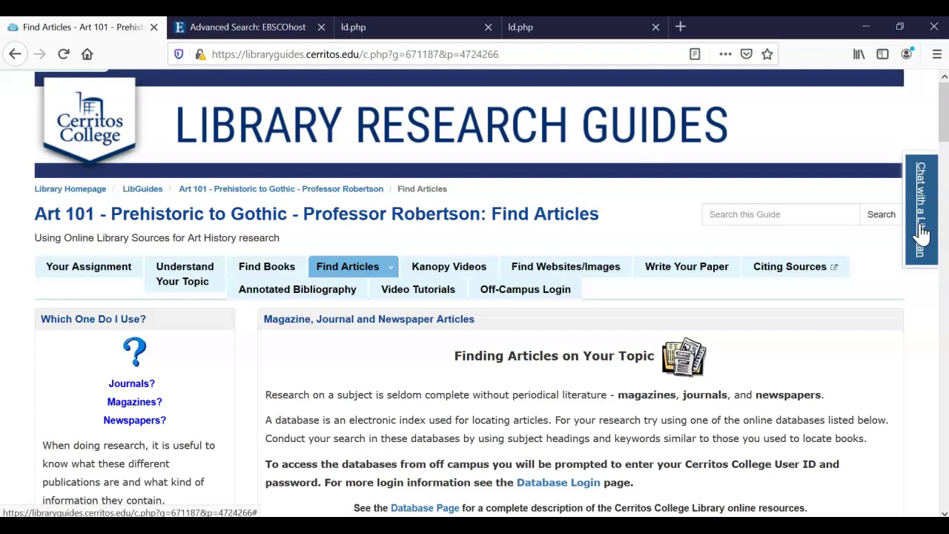
{"action": "left_click", "coordinate": [922, 232]}
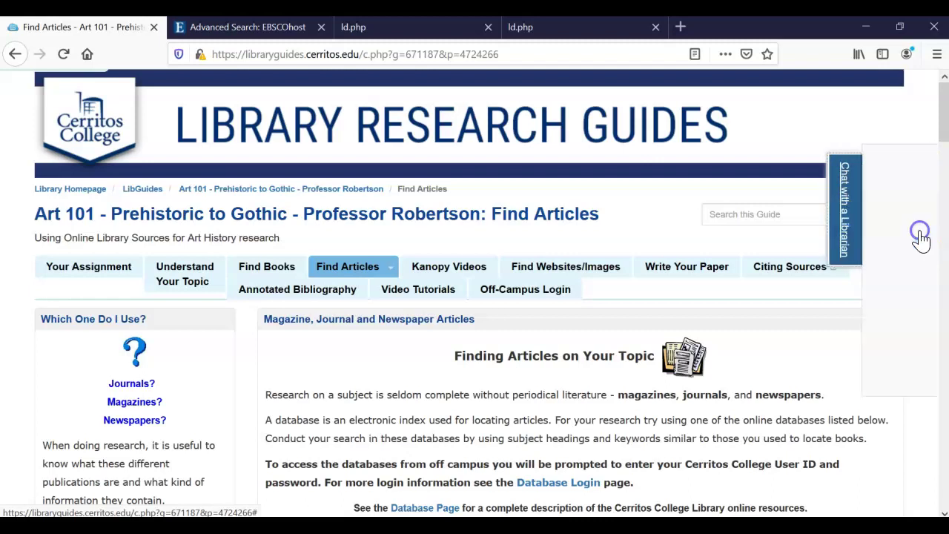